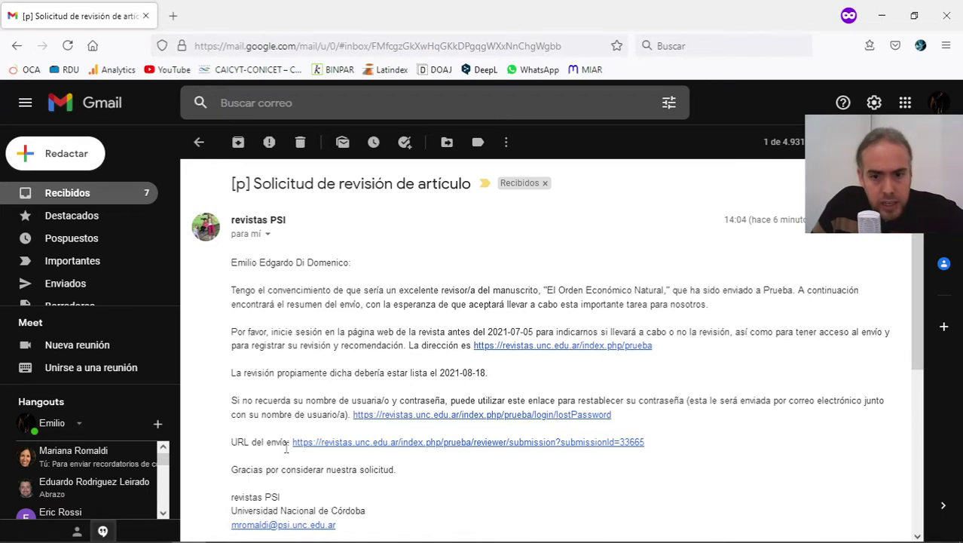
# Step: Read the review request email, checking the manuscript title, the journal it was sent to and the submission URL
pyautogui.moveTo(291, 291); pyautogui.dragTo(351, 289)
pyautogui.click(350, 289)
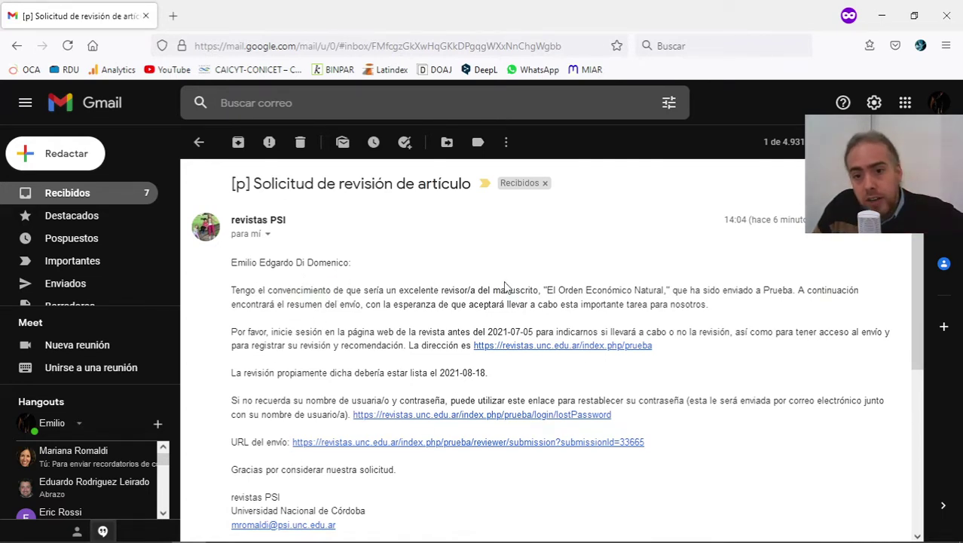
pyautogui.moveTo(544, 290); pyautogui.dragTo(622, 285)
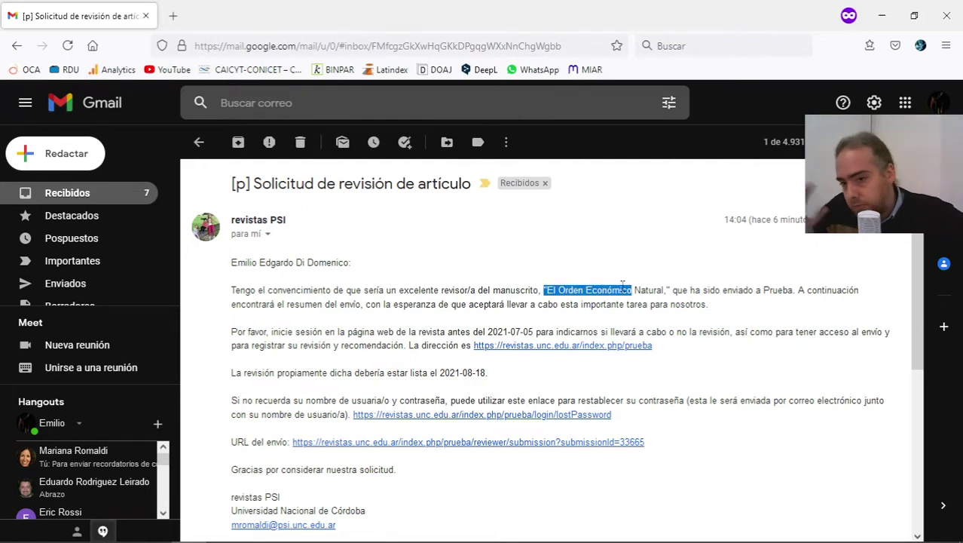
pyautogui.tripleClick(623, 286)
pyautogui.click(693, 289)
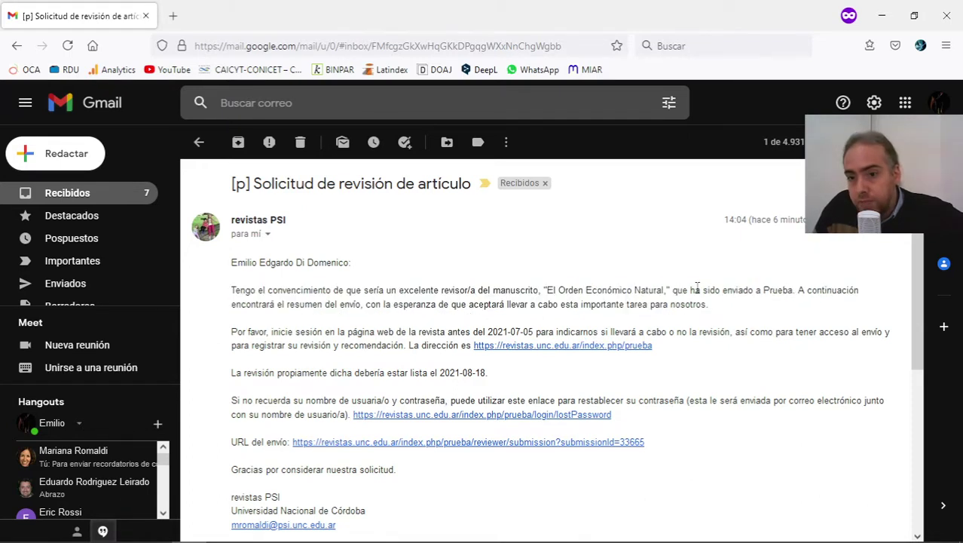
pyautogui.moveTo(764, 289); pyautogui.dragTo(780, 288)
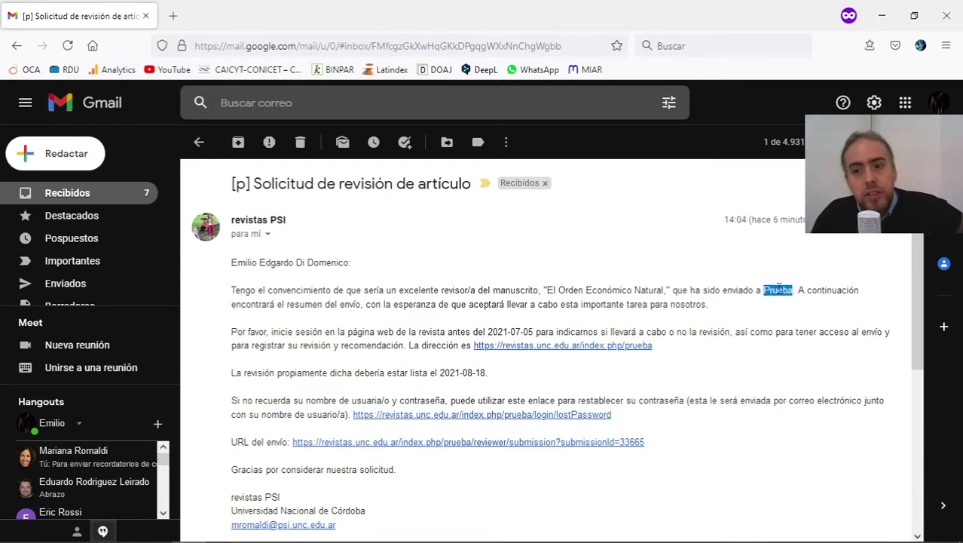
pyautogui.click(779, 286)
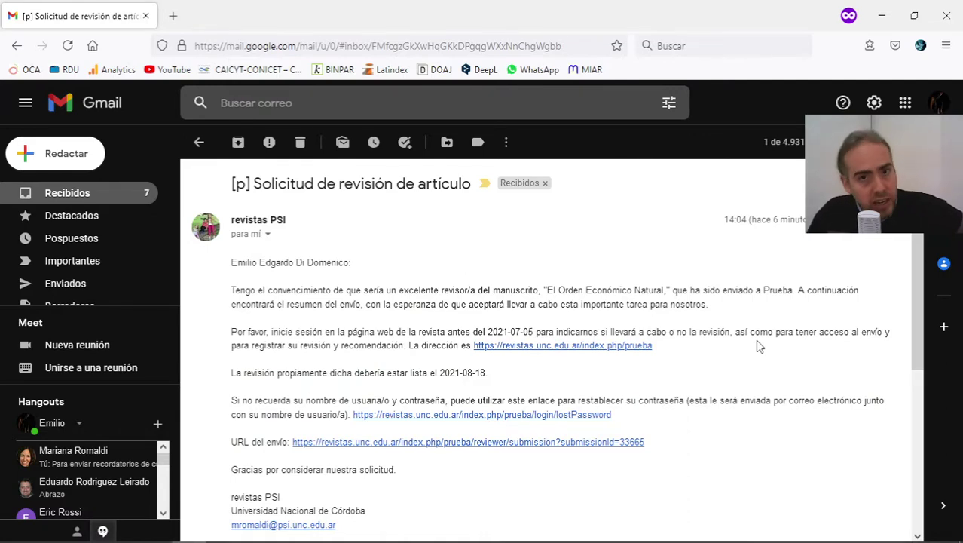
pyautogui.scroll(-3, 760, 345)
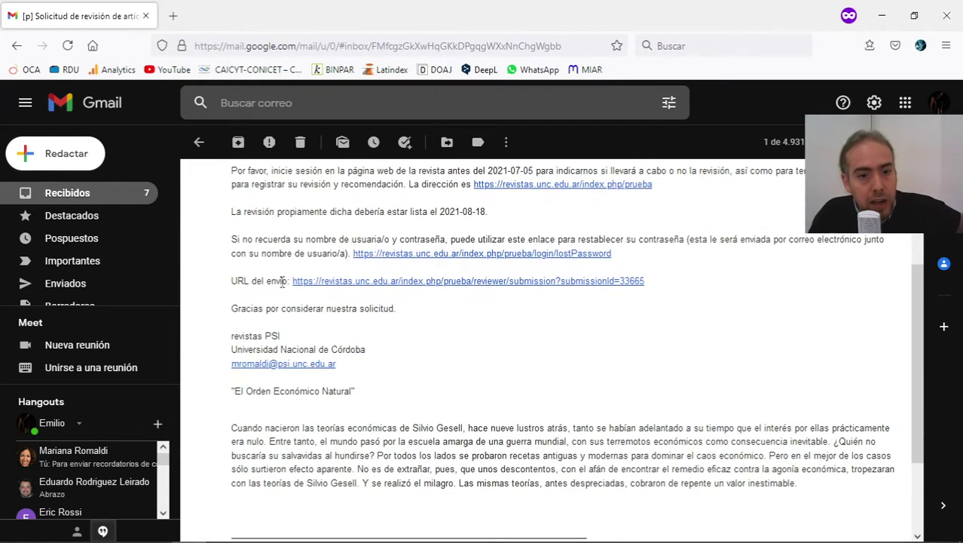
pyautogui.moveTo(237, 280); pyautogui.dragTo(690, 285)
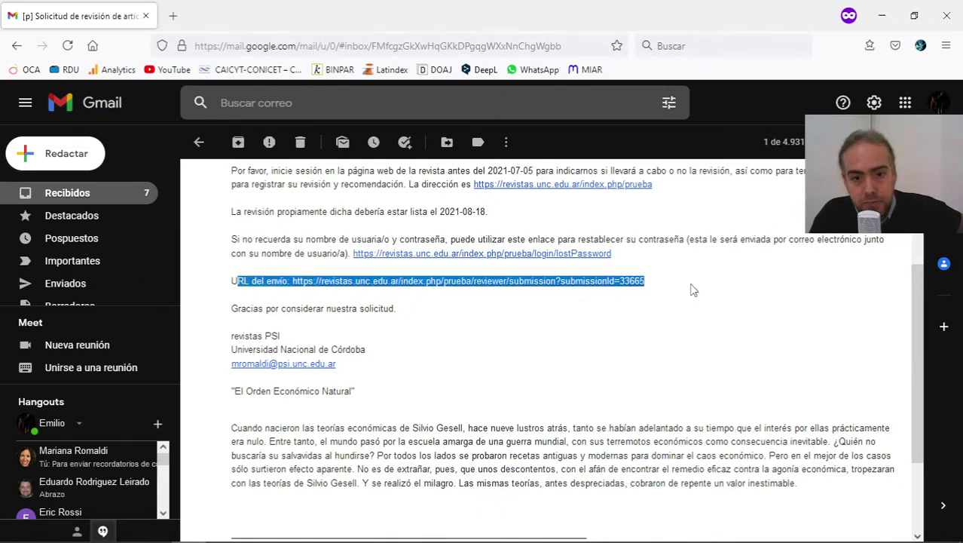
pyautogui.click(690, 286)
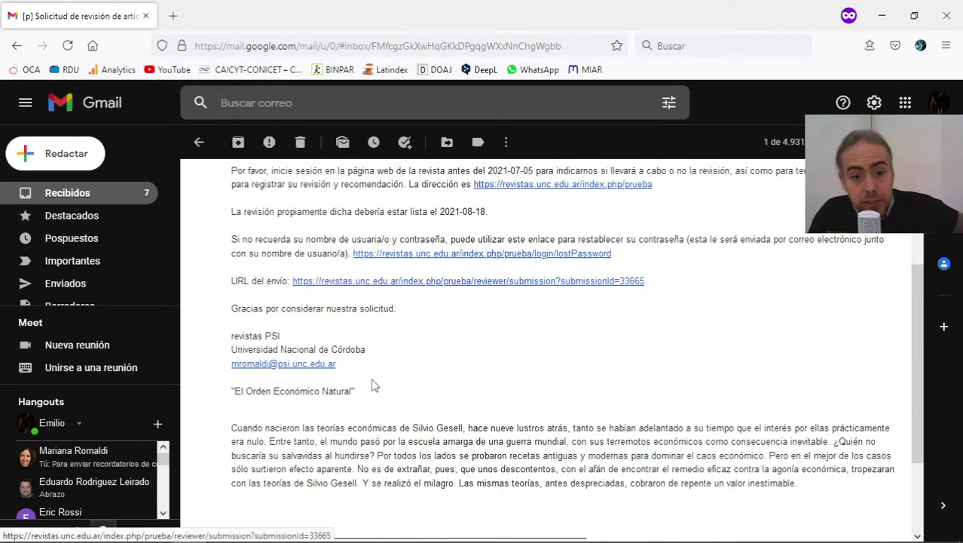
# Step: Read the manuscript title and abstract at the end of the review request email
pyautogui.scroll(-3, 357, 387)
pyautogui.scroll(2, 295, 337)
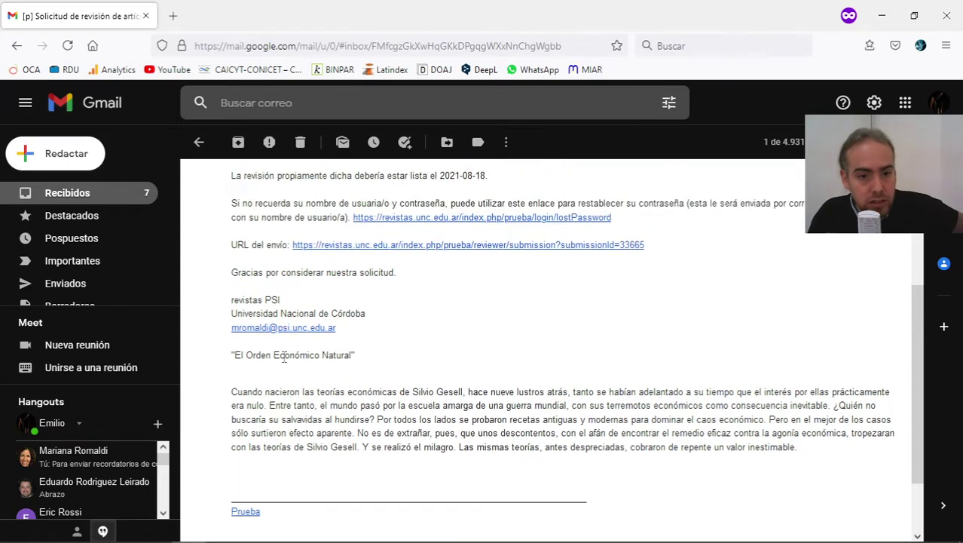
pyautogui.moveTo(232, 354); pyautogui.dragTo(348, 354)
pyautogui.click(283, 379)
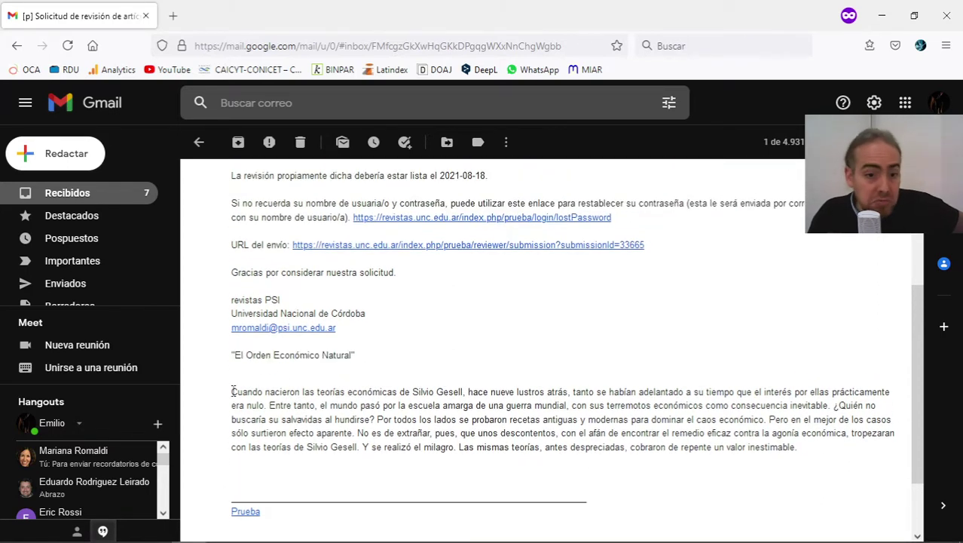
pyautogui.moveTo(232, 391); pyautogui.dragTo(819, 455)
pyautogui.click(821, 455)
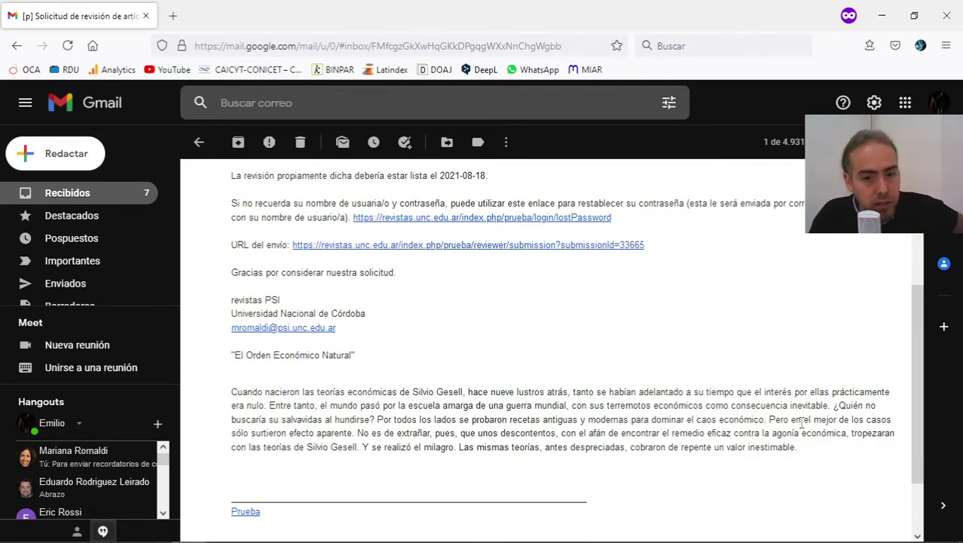
pyautogui.hotkey('ctrl', 'a')
pyautogui.click(228, 483)
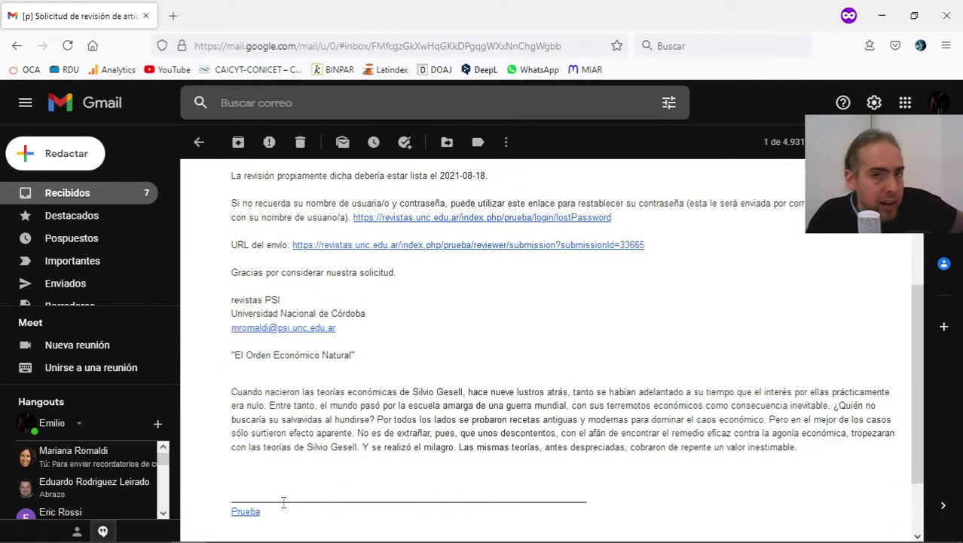
# Step: Open the submission URL from the email and log in to the Prueba journal site with the account password
pyautogui.scroll(2, 433, 452)
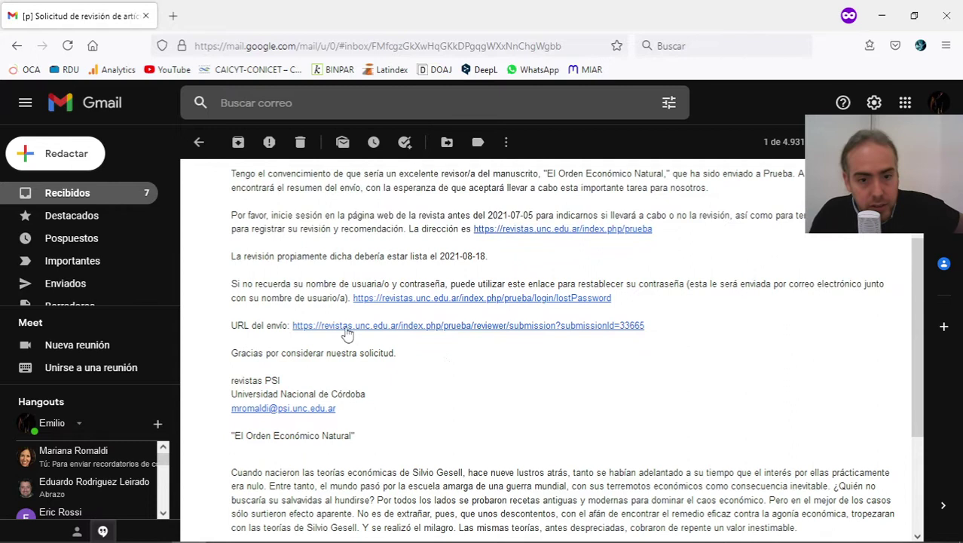
pyautogui.click(404, 329)
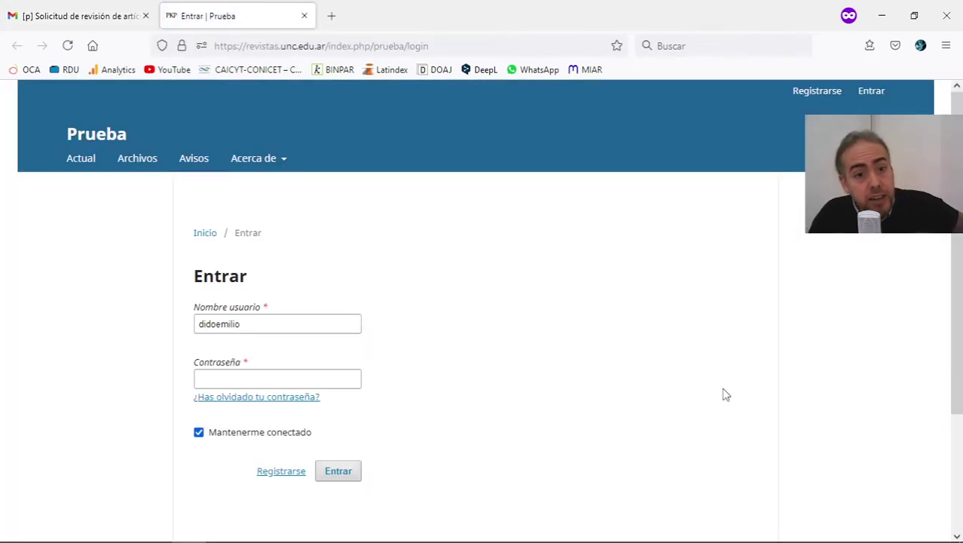
pyautogui.doubleClick(243, 321)
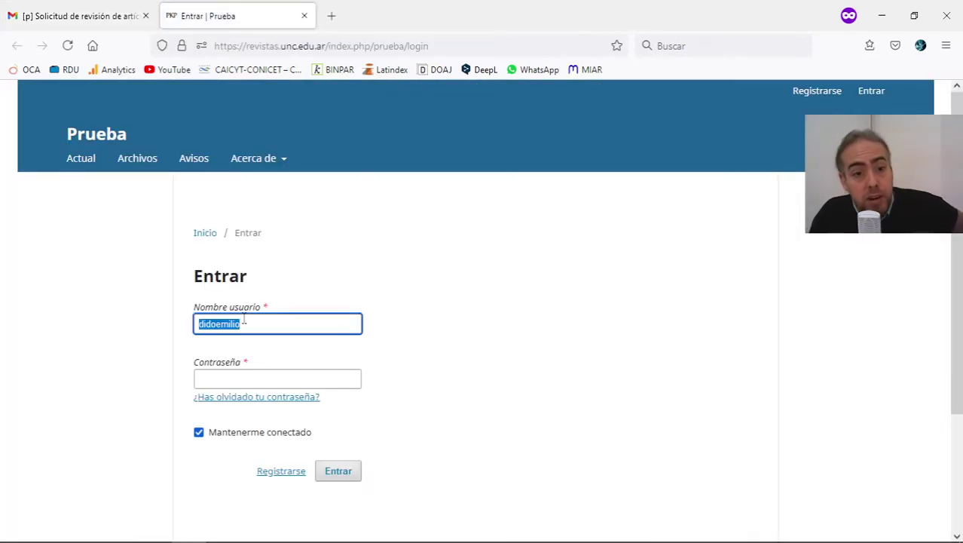
pyautogui.click(243, 320)
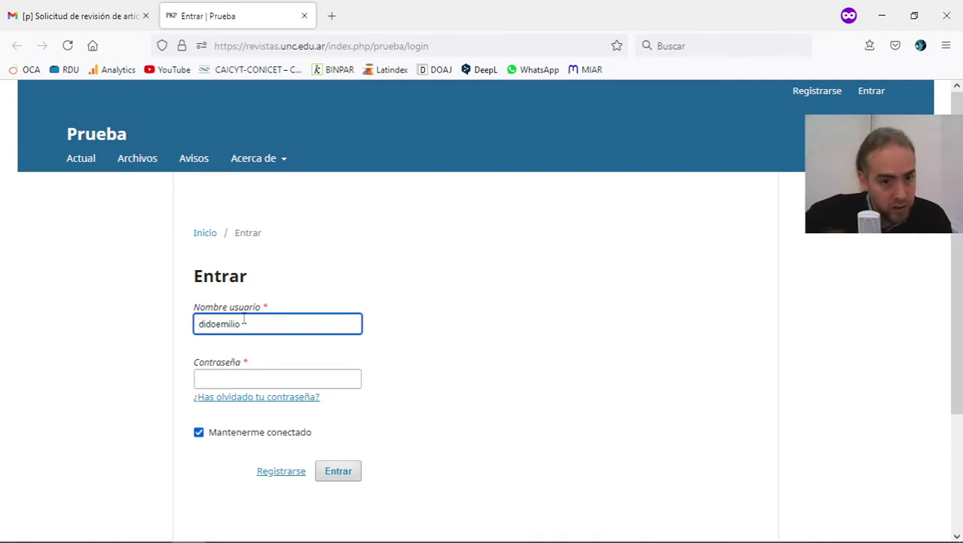
pyautogui.press('Tab')
pyautogui.write('•••••••')
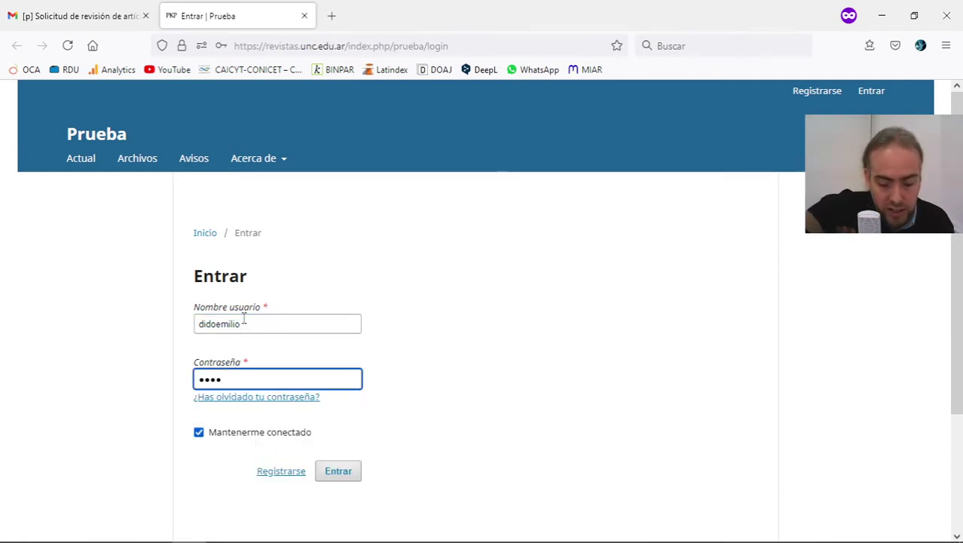
pyautogui.write('••••')
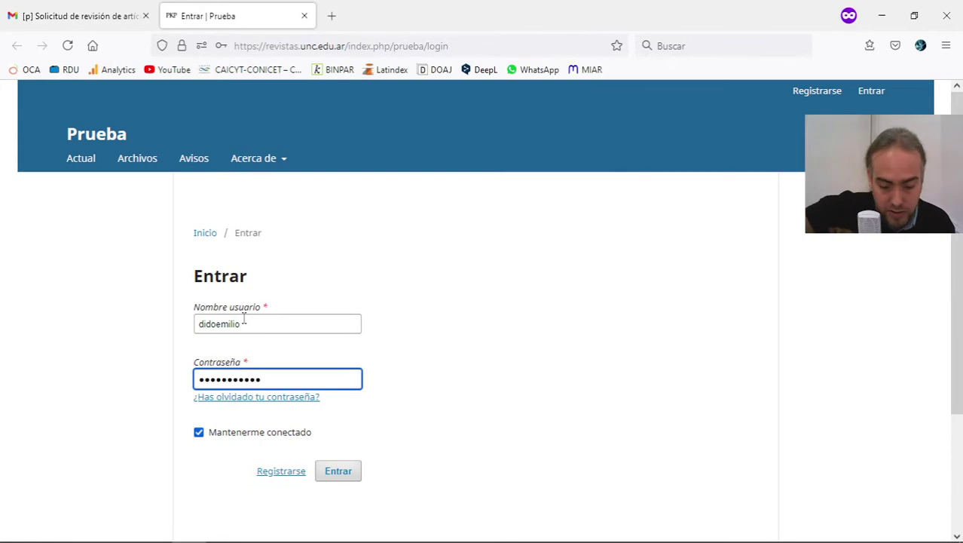
pyautogui.press('Return')
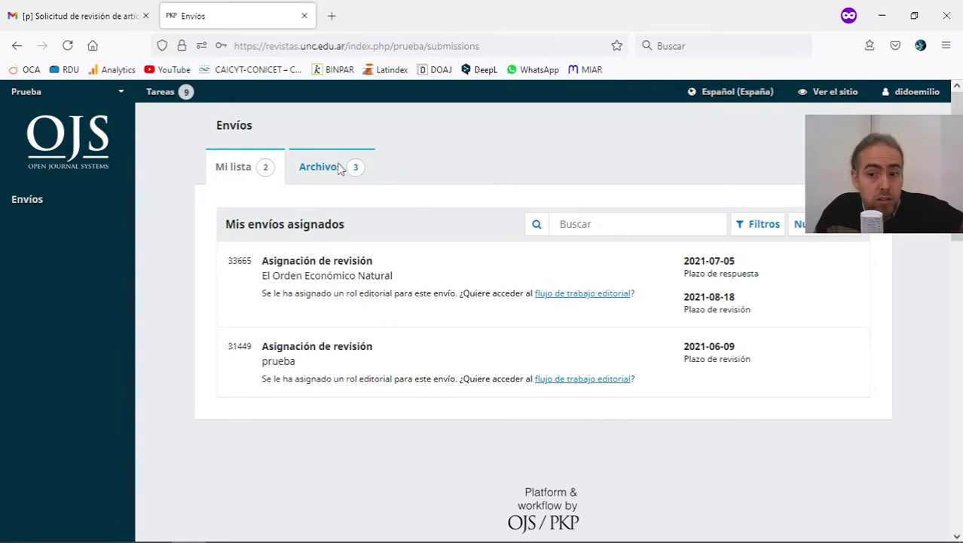
# Step: Open the review assignment "El Orden Económico Natural" and read the introduction of its review request
pyautogui.moveTo(117, 96)
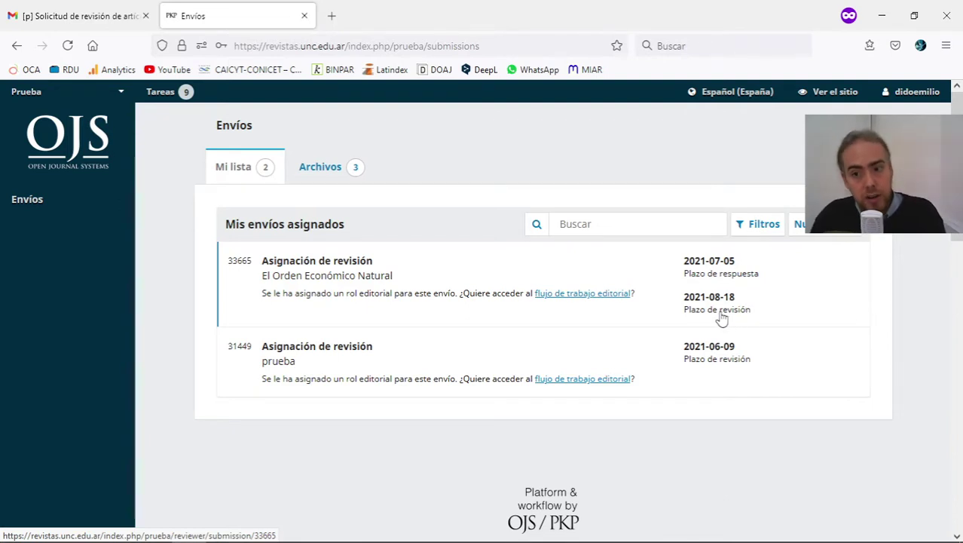
pyautogui.click(391, 278)
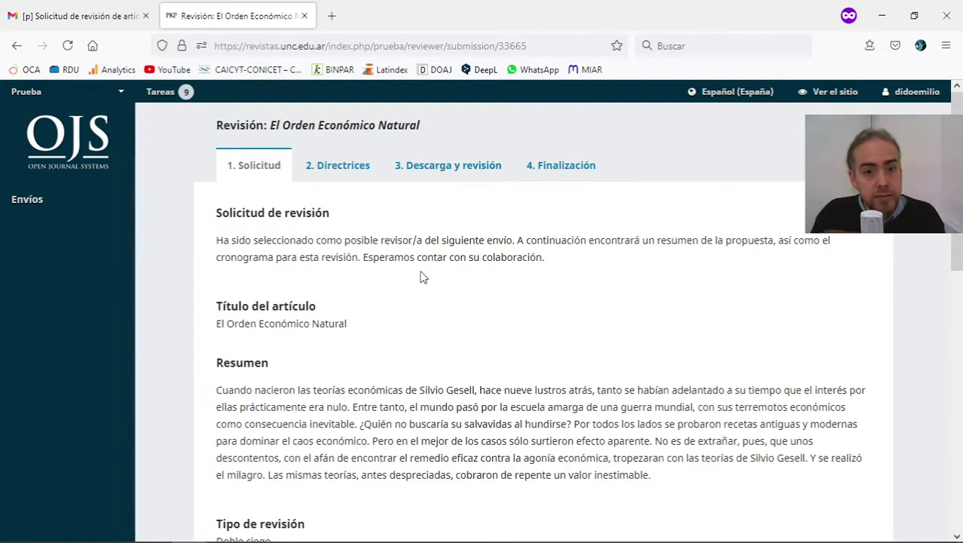
pyautogui.moveTo(302, 241); pyautogui.dragTo(511, 243)
pyautogui.click(420, 244)
pyautogui.click(531, 244)
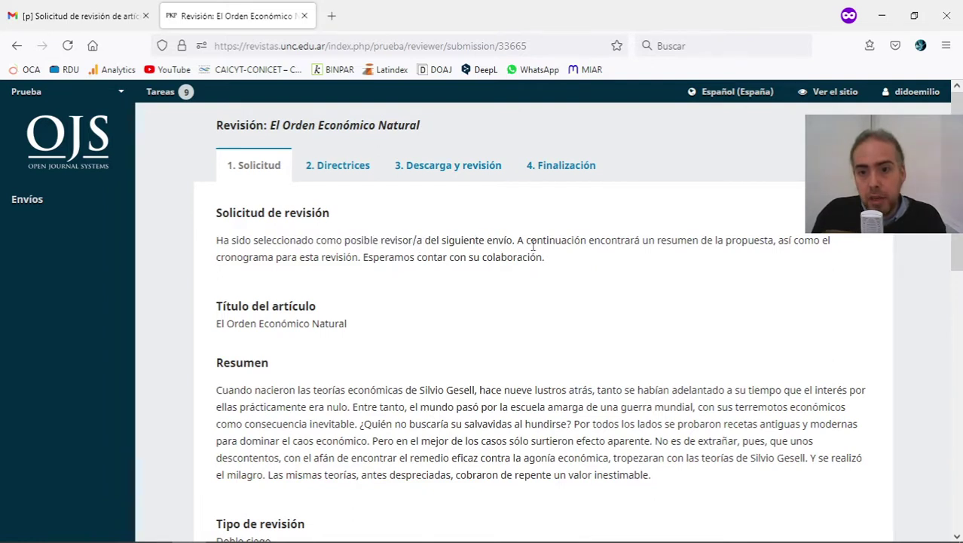
pyautogui.moveTo(625, 241); pyautogui.dragTo(863, 258)
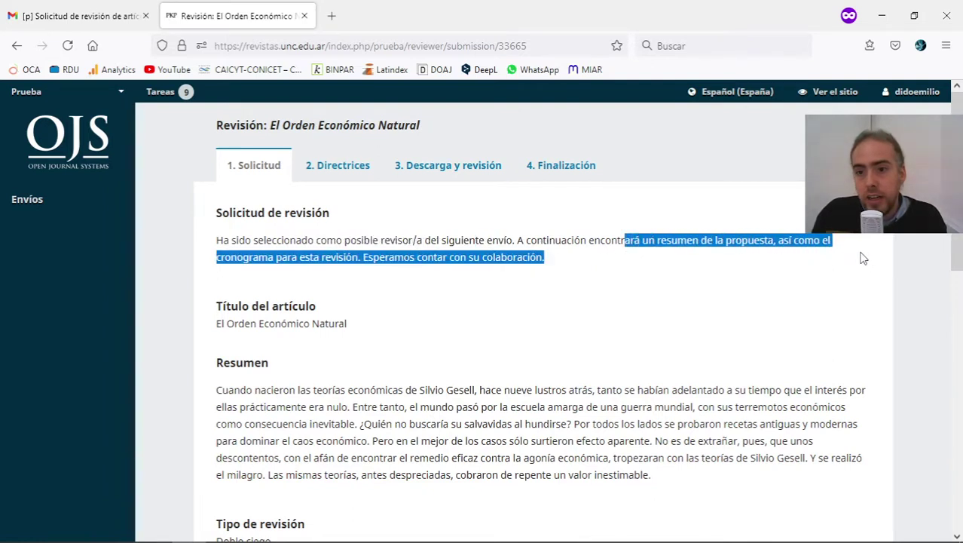
pyautogui.click(862, 258)
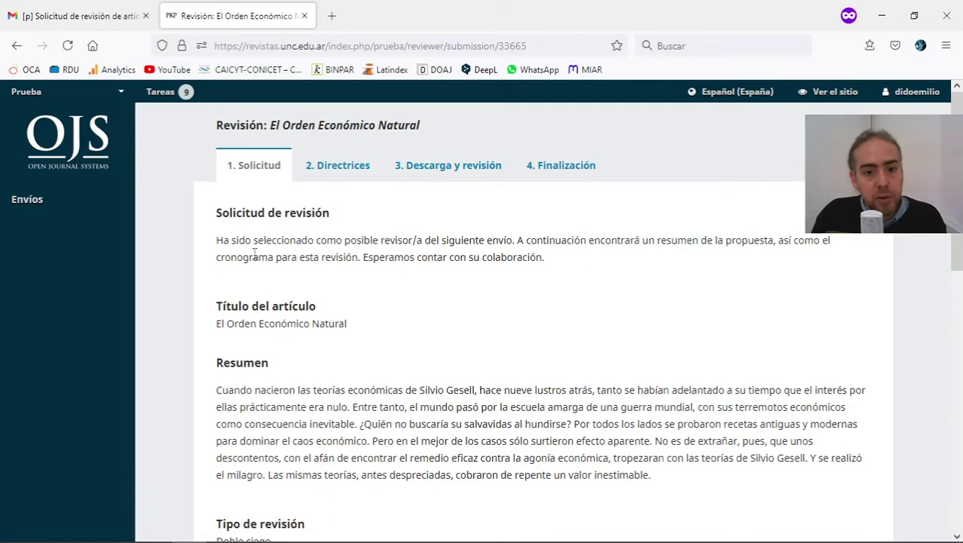
# Step: Examine the article's abstract and the review type in the review request
pyautogui.scroll(-1, 592, 279)
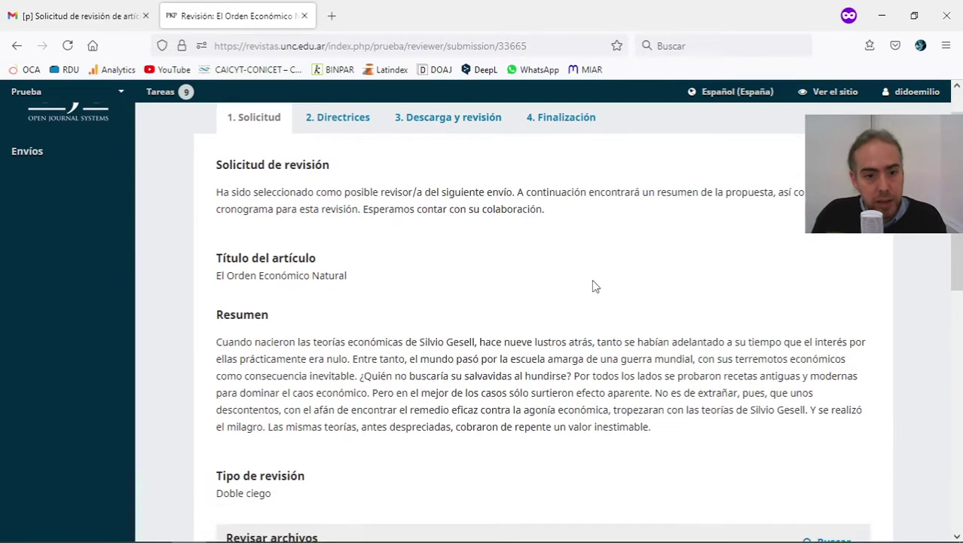
pyautogui.scroll(-2, 592, 287)
pyautogui.moveTo(217, 156); pyautogui.dragTo(650, 301)
pyautogui.click(653, 314)
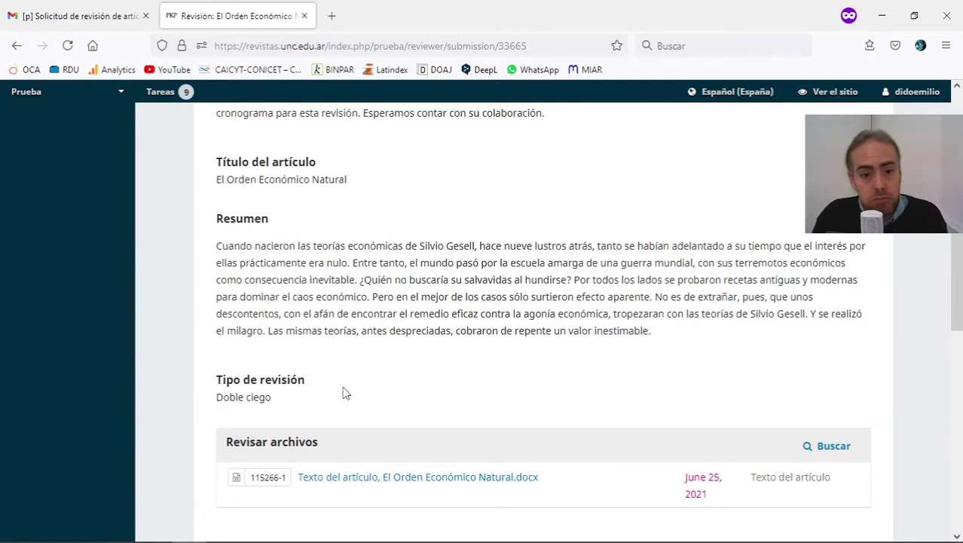
pyautogui.moveTo(309, 398); pyautogui.dragTo(208, 404)
pyautogui.click(315, 406)
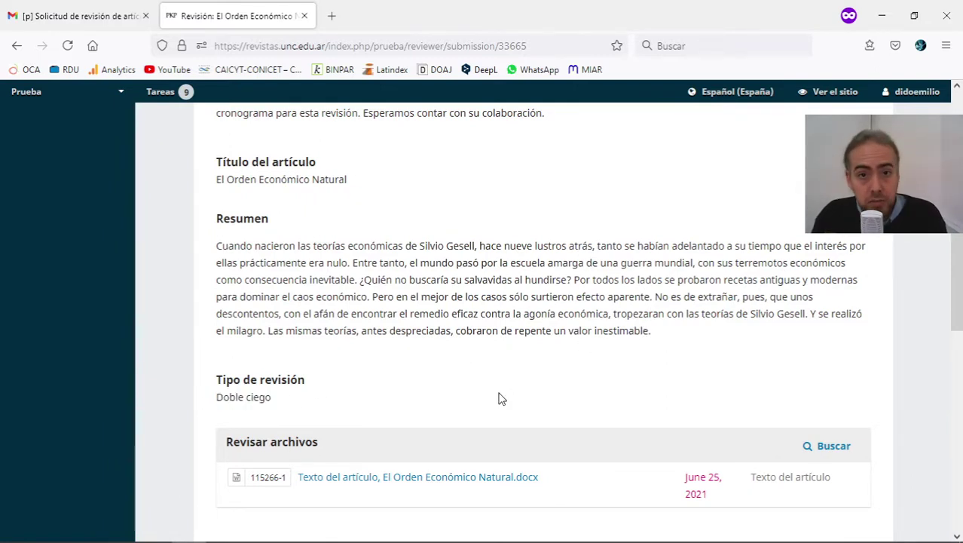
# Step: View all the submission details from the review request and close them again
pyautogui.scroll(-3, 500, 398)
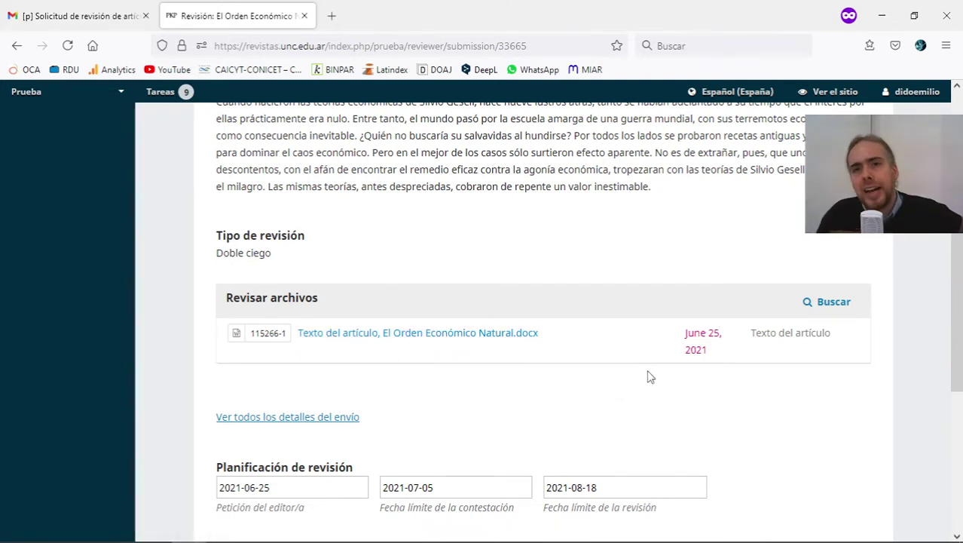
pyautogui.scroll(-2, 499, 379)
pyautogui.click(320, 273)
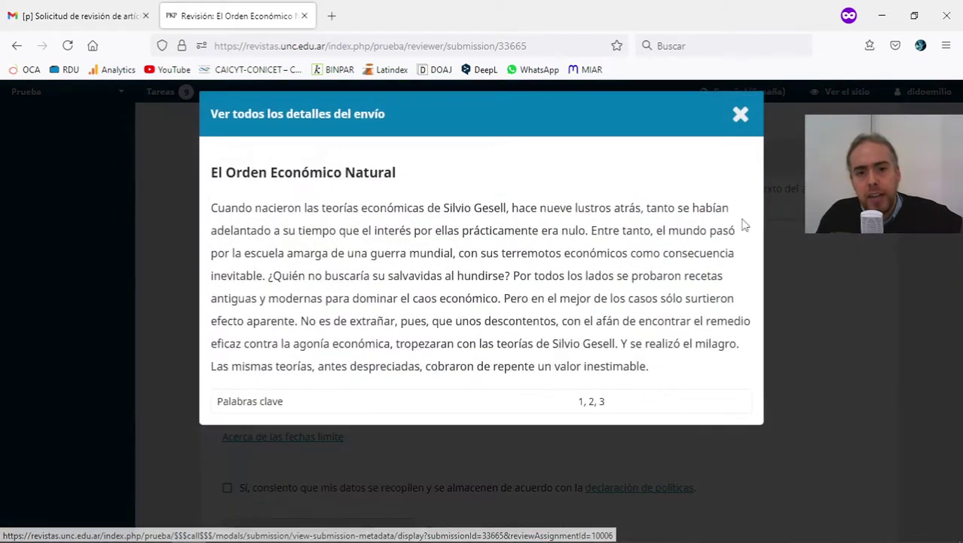
pyautogui.click(739, 118)
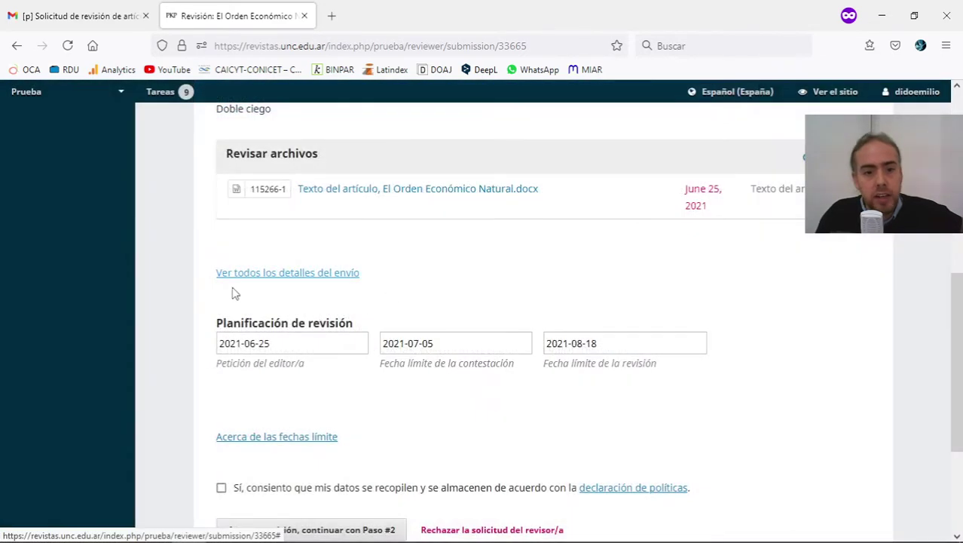
pyautogui.moveTo(362, 273); pyautogui.dragTo(227, 276)
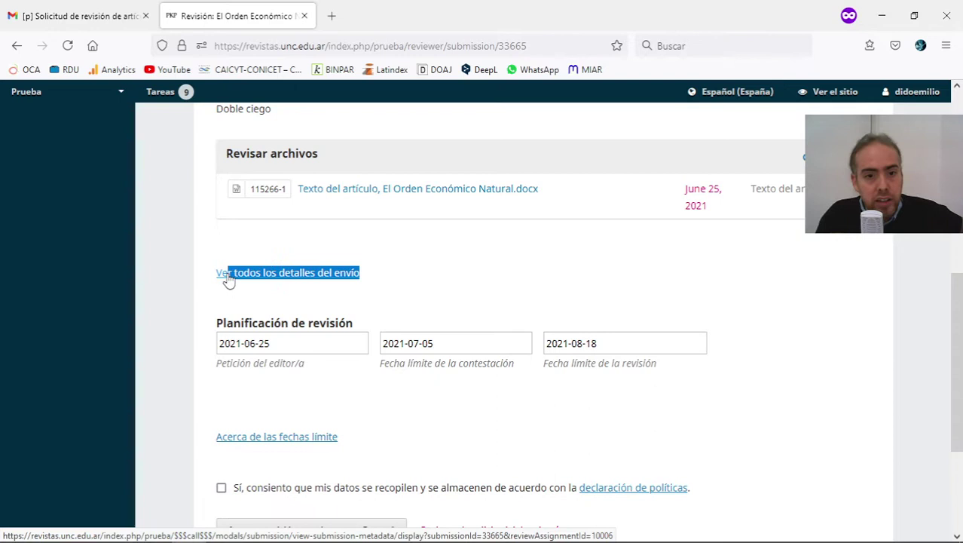
pyautogui.click(461, 276)
# Step: Examine the review schedule's editor request date, response deadline and review deadline
pyautogui.scroll(-3, 459, 282)
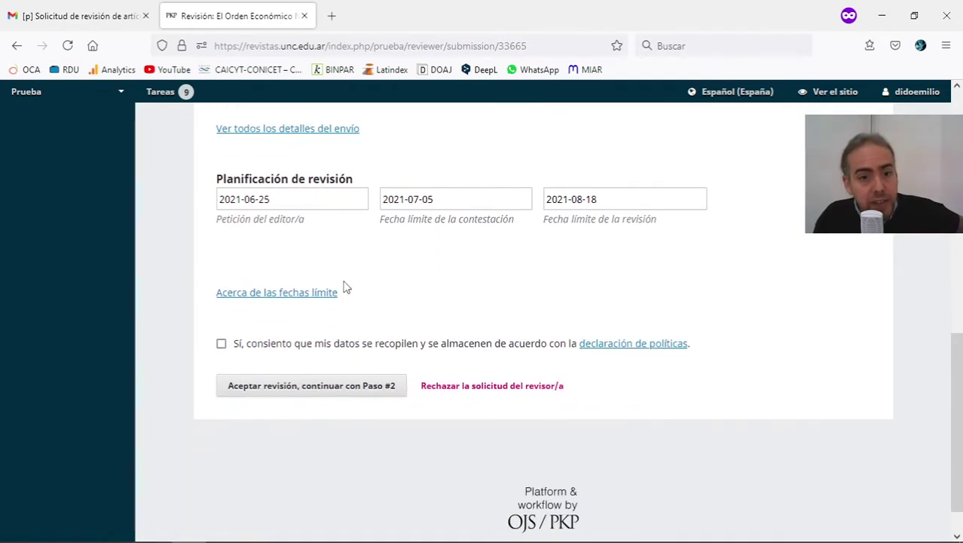
pyautogui.moveTo(327, 226); pyautogui.dragTo(215, 228)
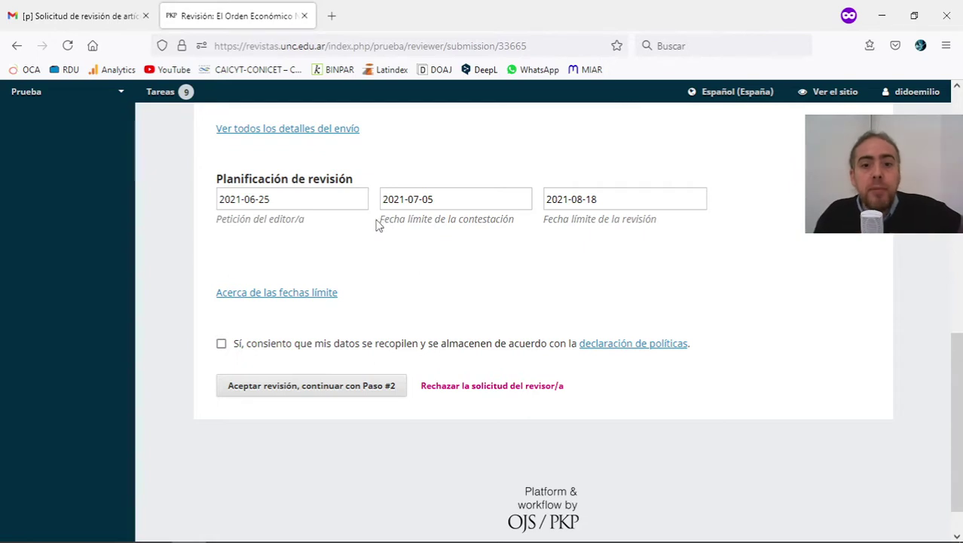
pyautogui.moveTo(377, 221); pyautogui.dragTo(521, 226)
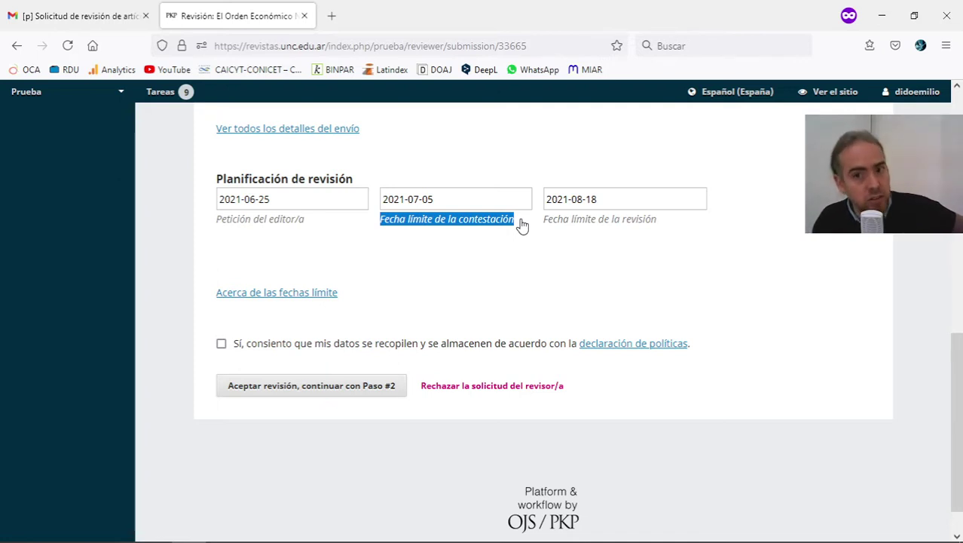
pyautogui.click(591, 228)
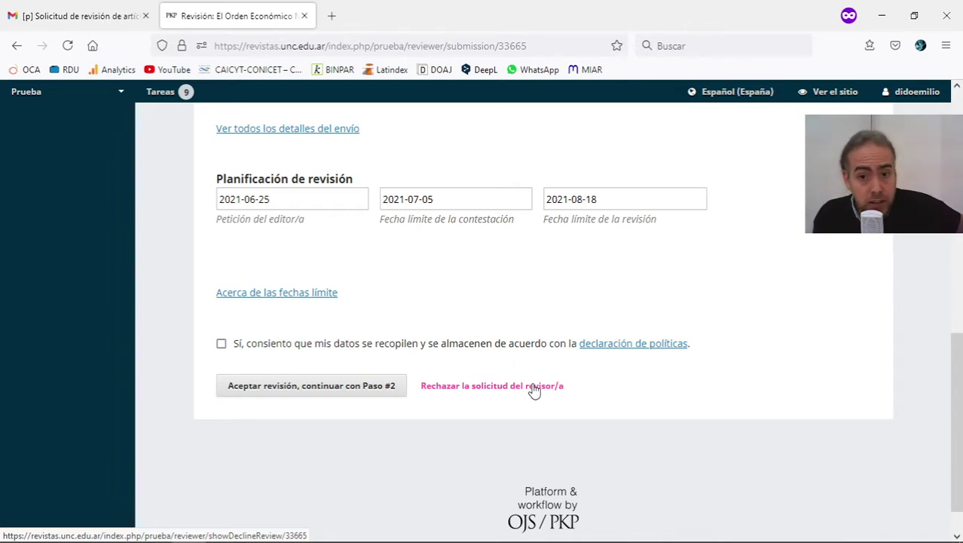
# Step: Consent to the data collection and storage policy, accept the review and continue to step 2
pyautogui.moveTo(666, 226); pyautogui.dragTo(643, 220)
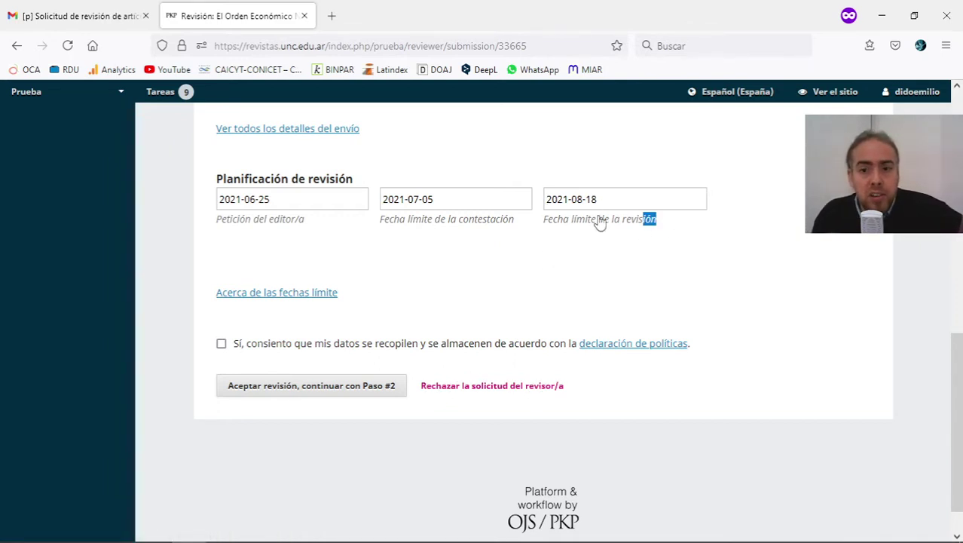
pyautogui.click(618, 226)
pyautogui.click(638, 261)
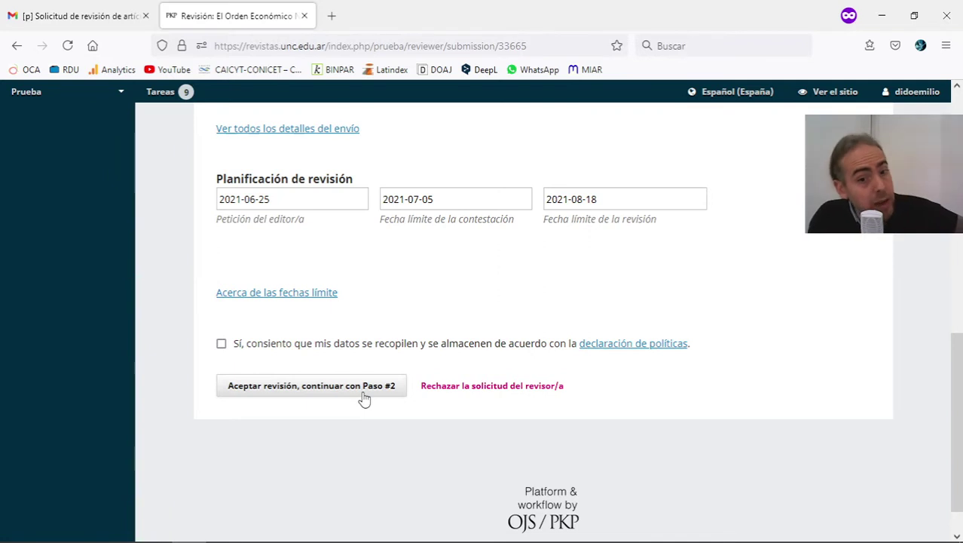
pyautogui.click(221, 344)
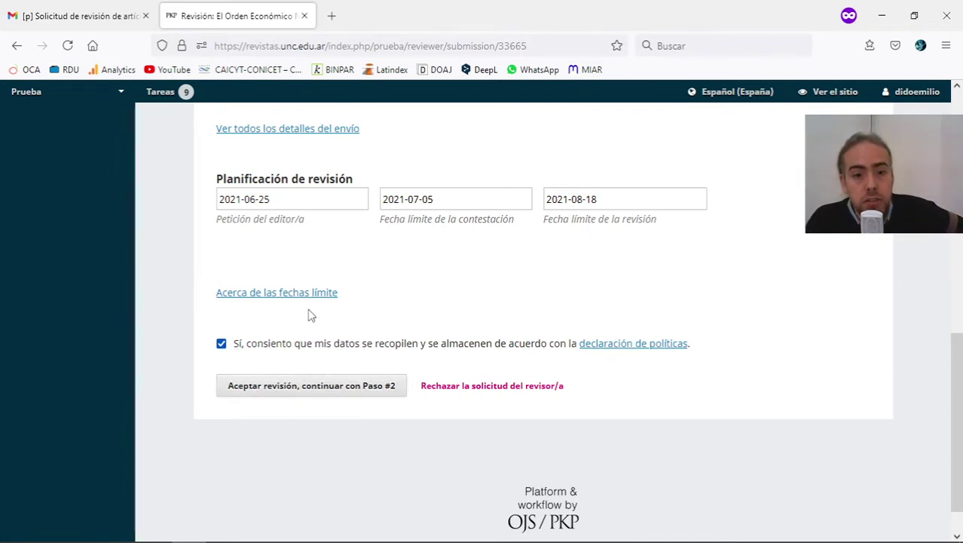
pyautogui.click(307, 386)
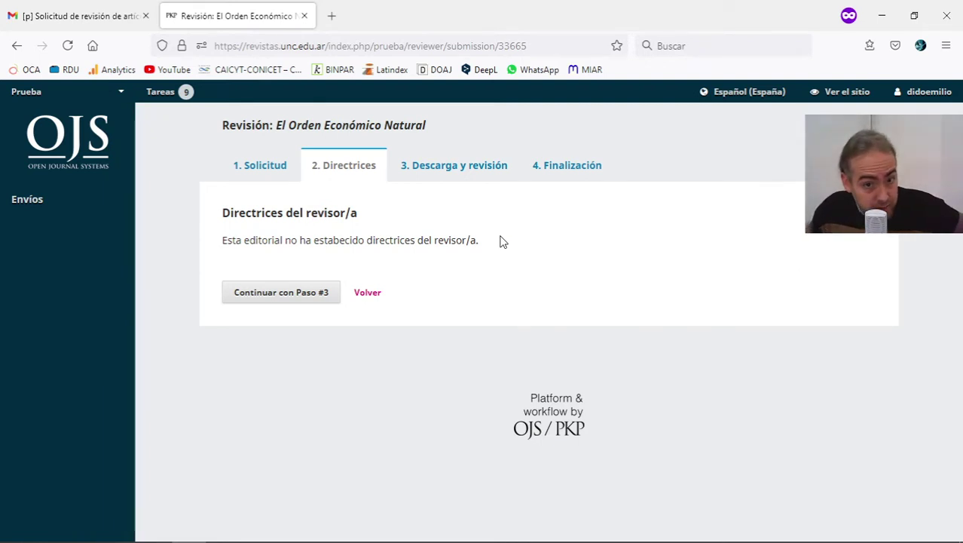
# Step: Read the reviewer guidelines and continue to step 3, the download and review stage
pyautogui.moveTo(503, 241); pyautogui.dragTo(222, 213)
pyautogui.click(234, 213)
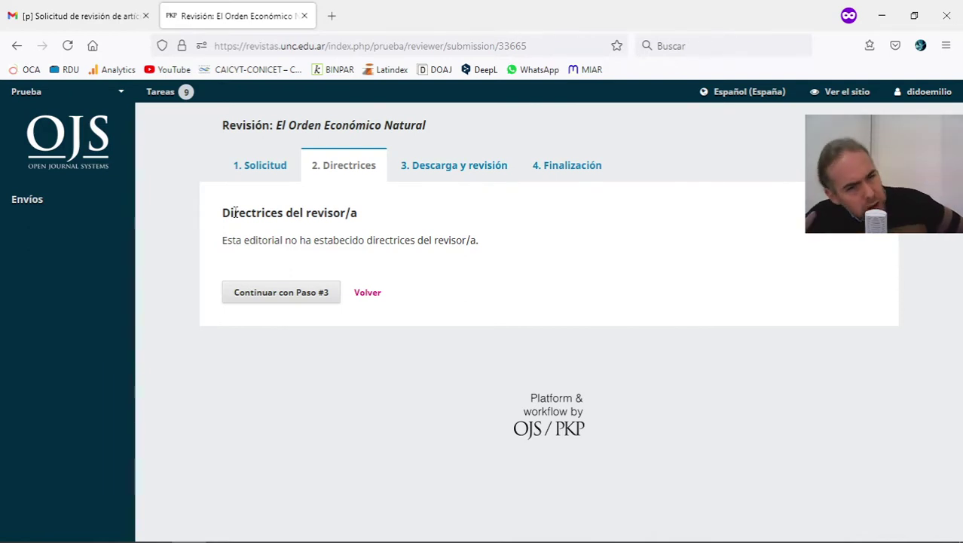
pyautogui.moveTo(224, 208); pyautogui.dragTo(477, 240)
pyautogui.click(477, 240)
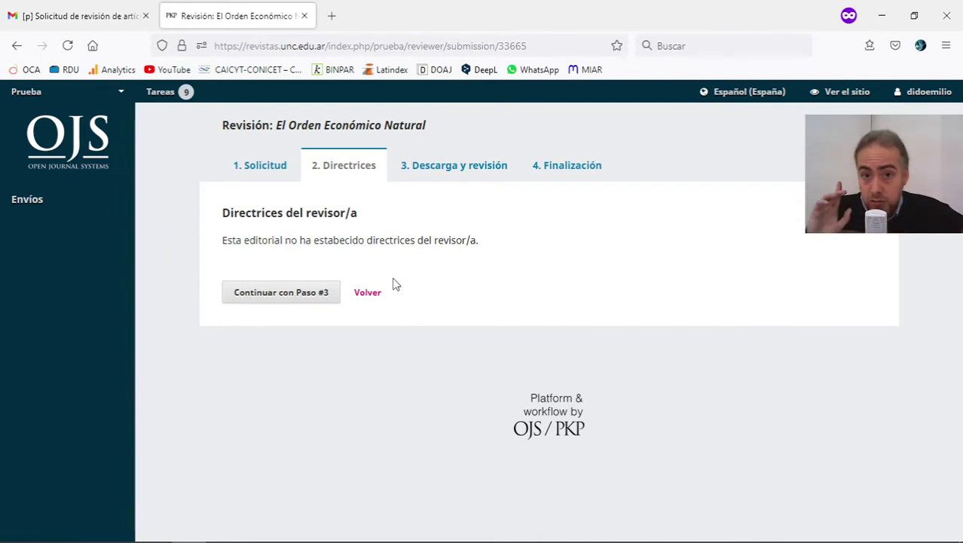
pyautogui.click(316, 295)
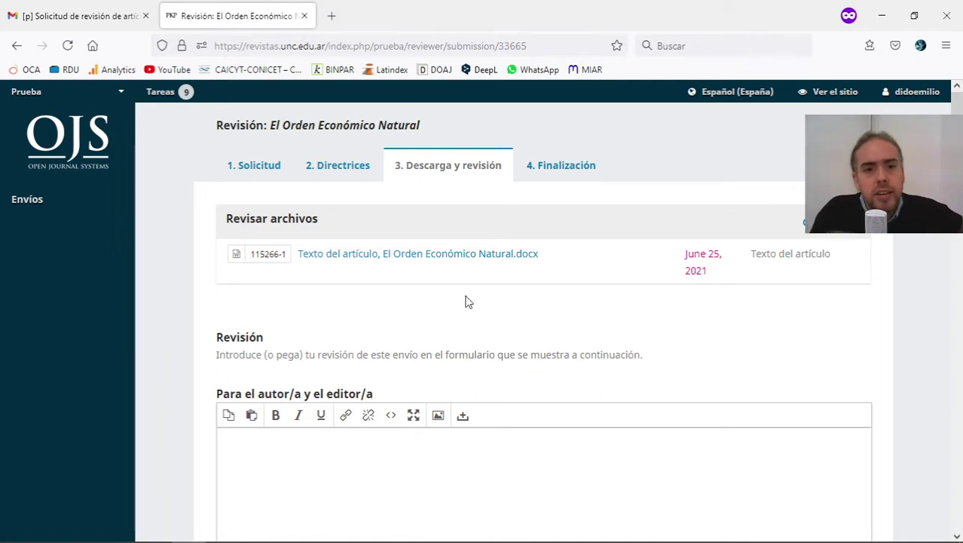
# Step: Examine the article file offered for review and the review form's comment, upload and recommendation sections
pyautogui.moveTo(620, 264); pyautogui.dragTo(296, 255)
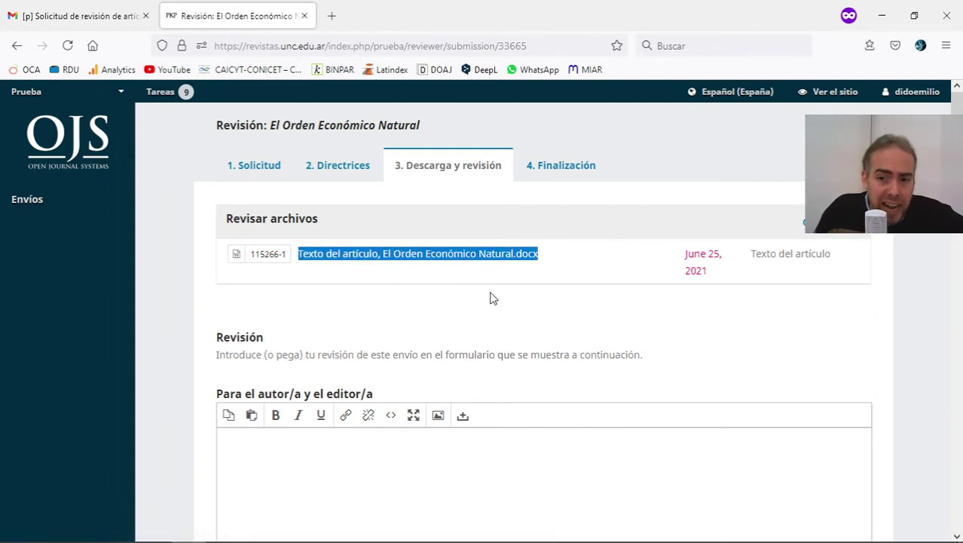
pyautogui.click(491, 297)
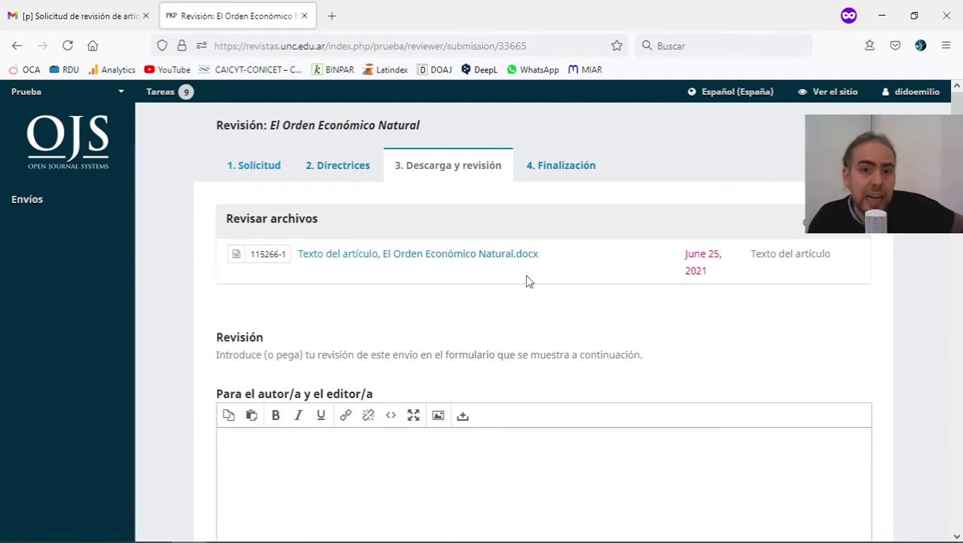
pyautogui.moveTo(555, 255); pyautogui.dragTo(292, 258)
pyautogui.click(350, 297)
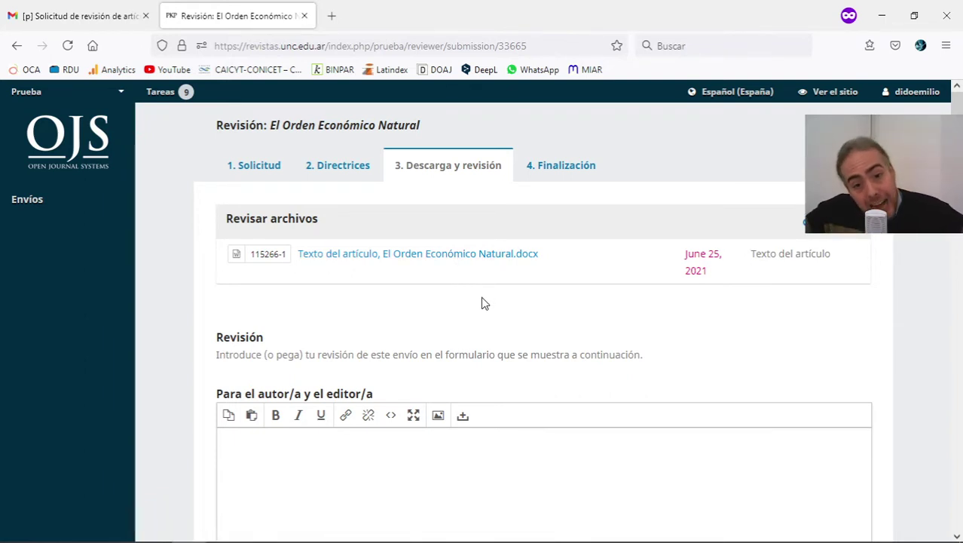
pyautogui.scroll(-3, 960, 264)
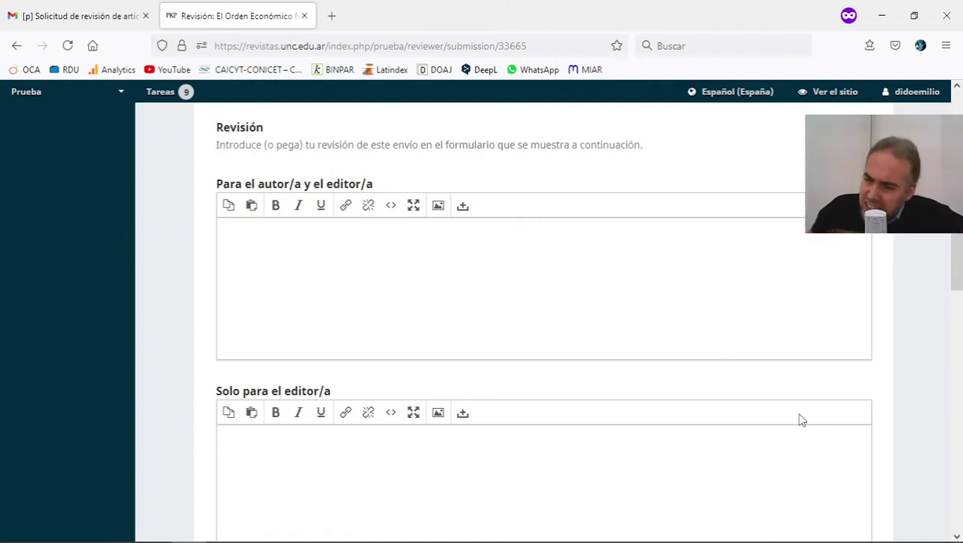
pyautogui.scroll(-10, 792, 424)
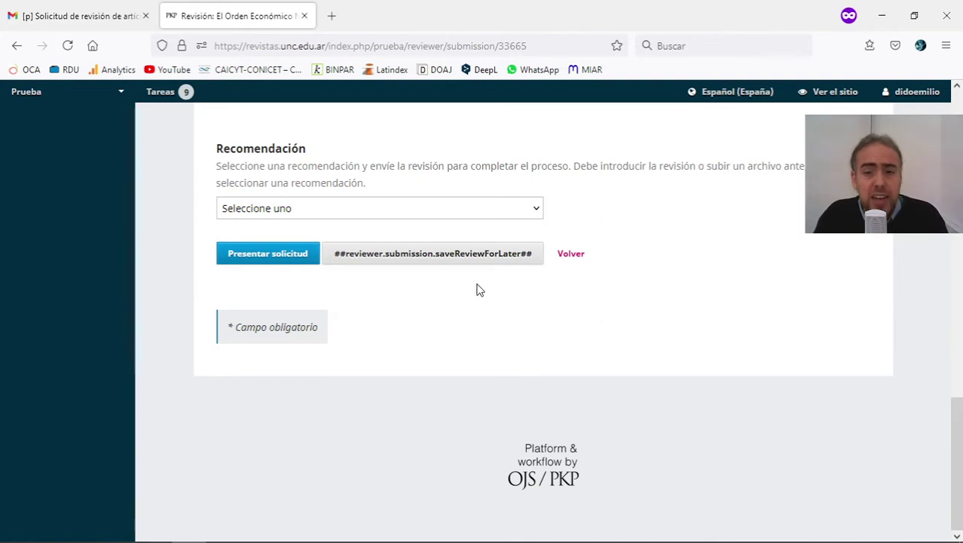
pyautogui.click(708, 91)
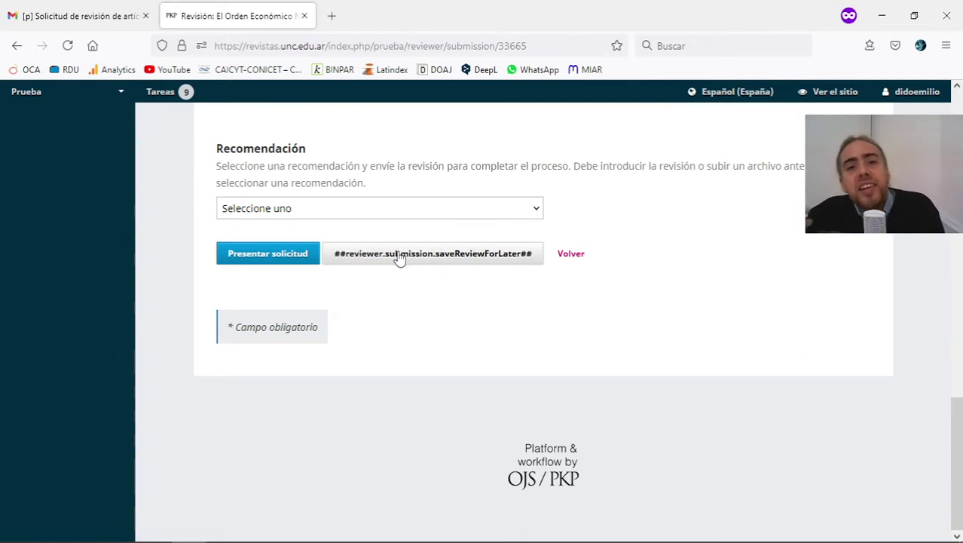
pyautogui.scroll(10, 727, 260)
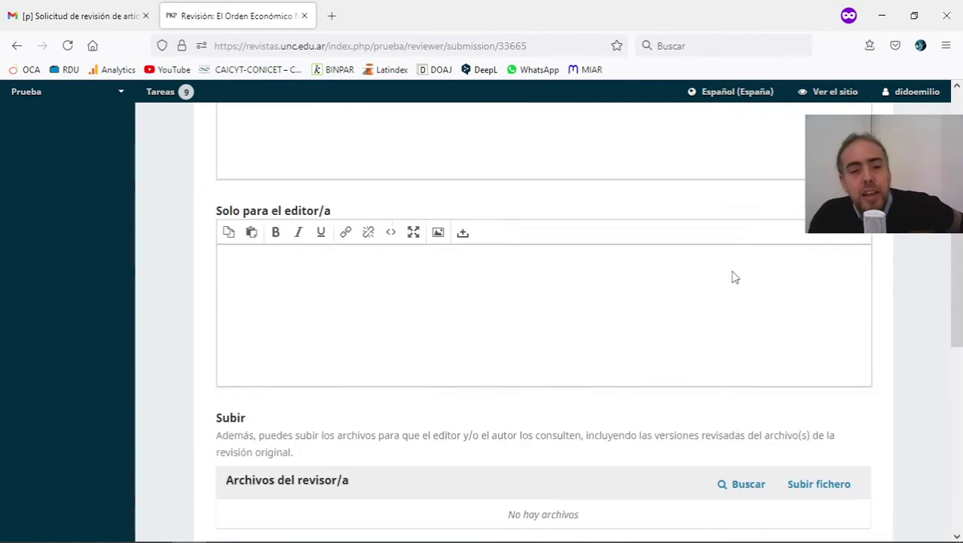
pyautogui.scroll(-2, 735, 317)
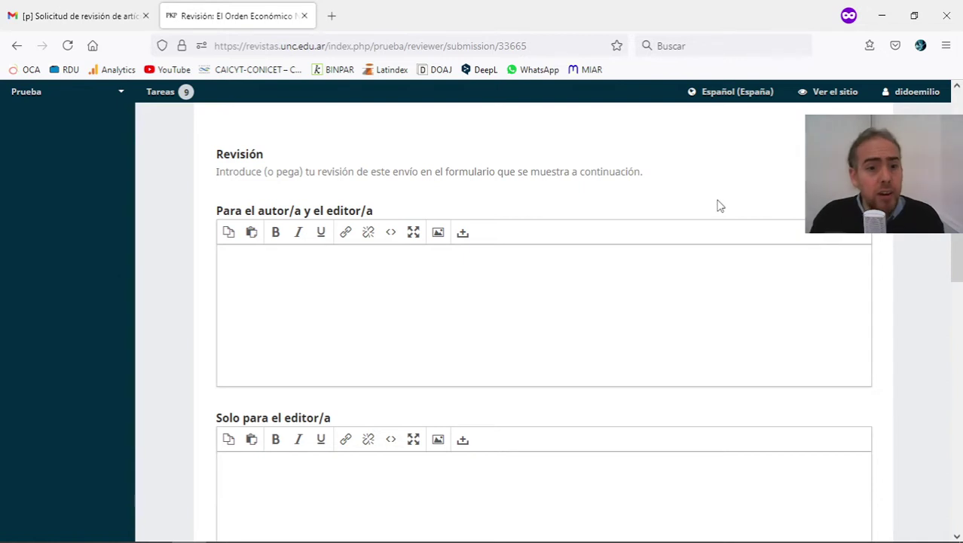
# Step: Copy the heading "Para el autor/a y el editor/a" into the comment field for the author and editor
pyautogui.moveTo(376, 212); pyautogui.dragTo(244, 242)
pyautogui.hotkey('ctrl', 'c')
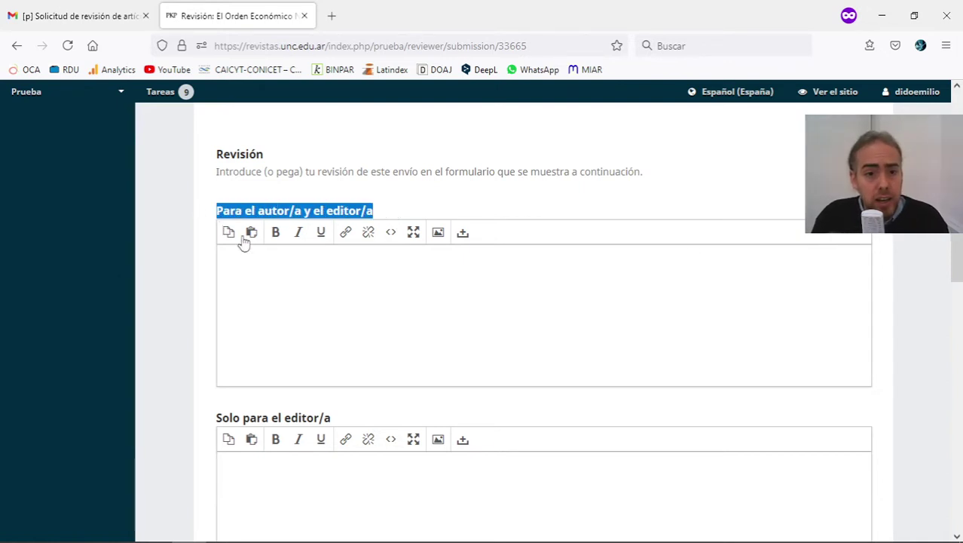
pyautogui.click(278, 256)
pyautogui.hotkey('ctrl', 'v')
# Step: Enter "Solo para el editor/a" as the comment in the editor-only field
pyautogui.scroll(-1, 354, 302)
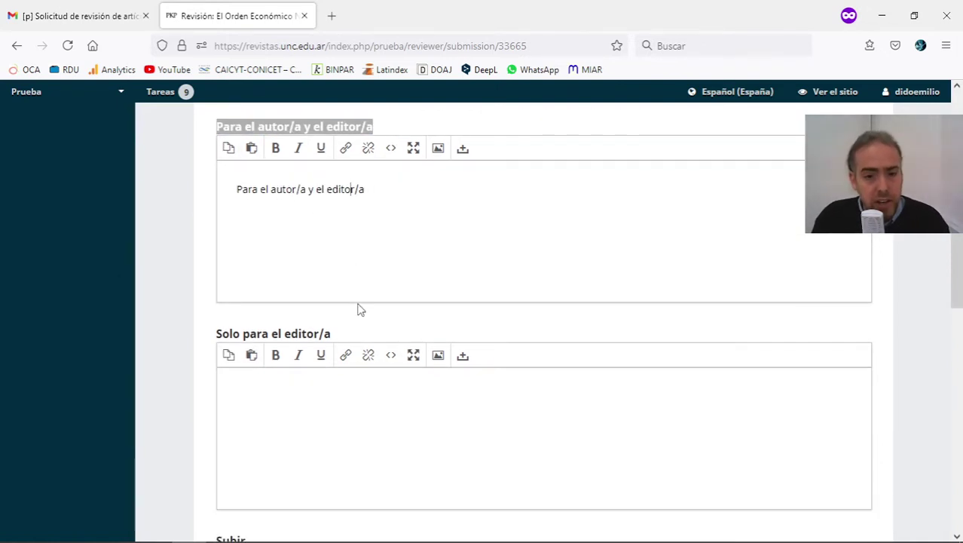
pyautogui.scroll(-1, 359, 309)
pyautogui.moveTo(341, 277); pyautogui.dragTo(217, 276)
pyautogui.click(284, 322)
pyautogui.write('Solo para el editor/a')
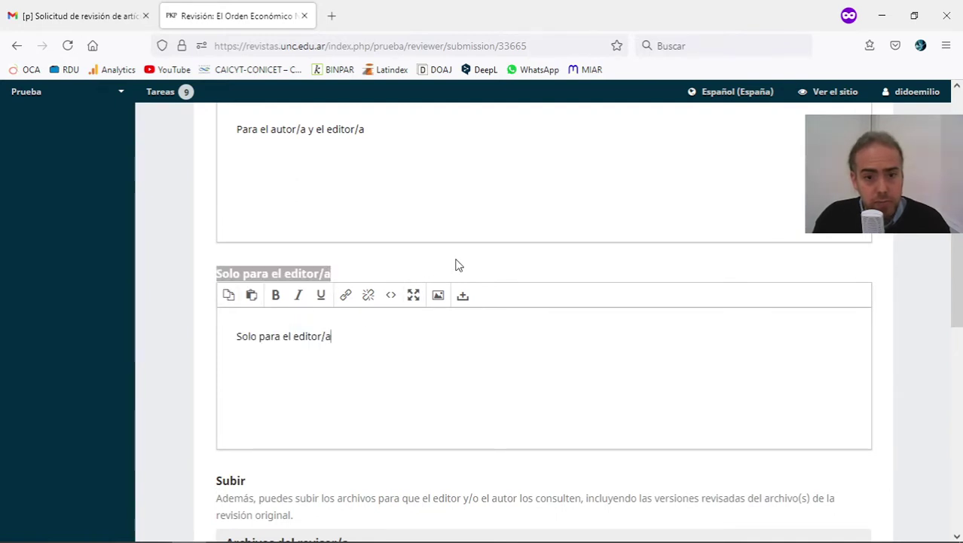
pyautogui.click(438, 455)
# Step: Upload the desktop document "El Orden Económico Natural" as a reviewer file and complete the upload
pyautogui.scroll(-2, 440, 454)
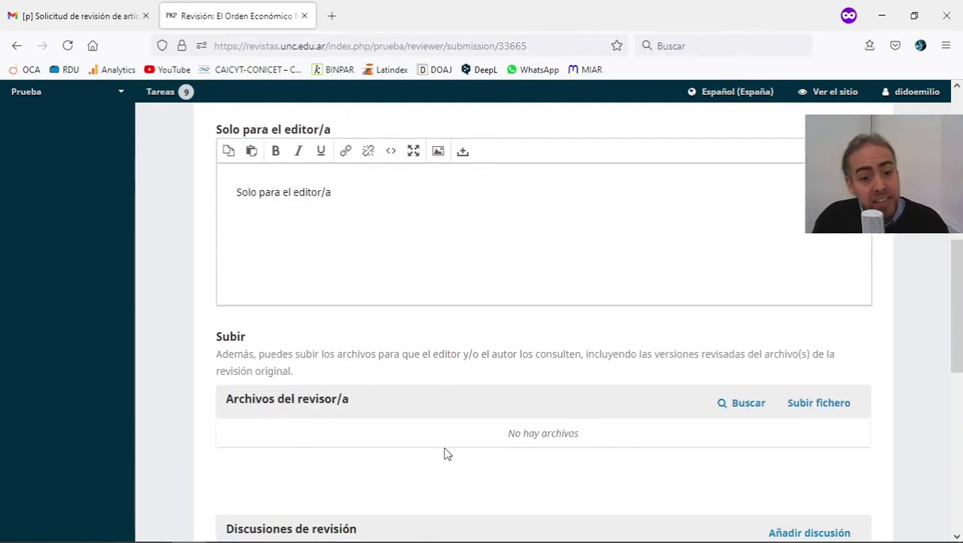
pyautogui.moveTo(221, 334); pyautogui.dragTo(296, 381)
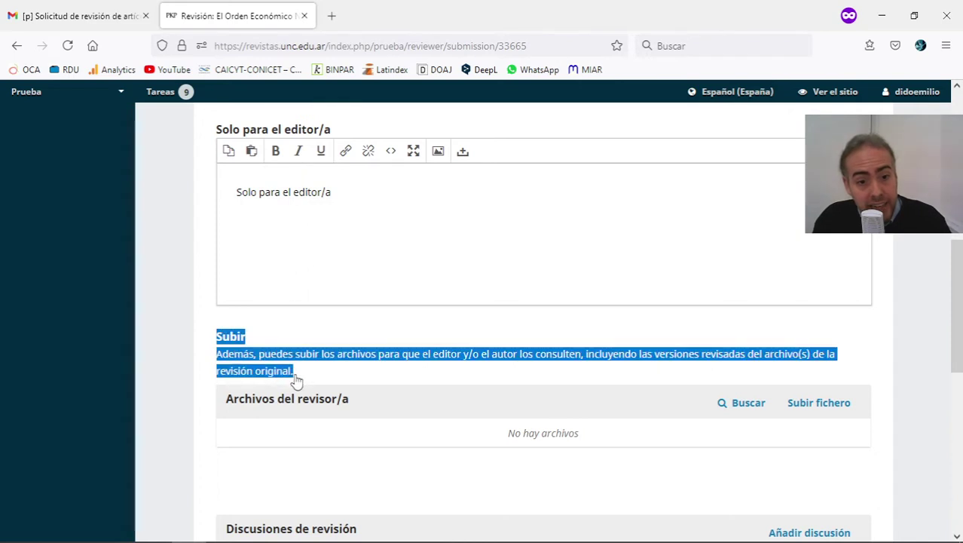
pyautogui.click(368, 326)
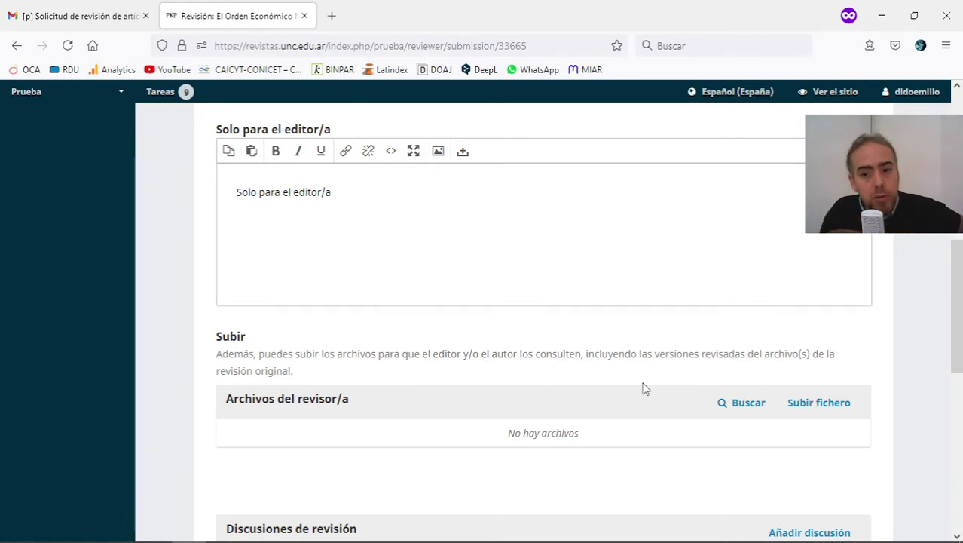
pyautogui.click(836, 407)
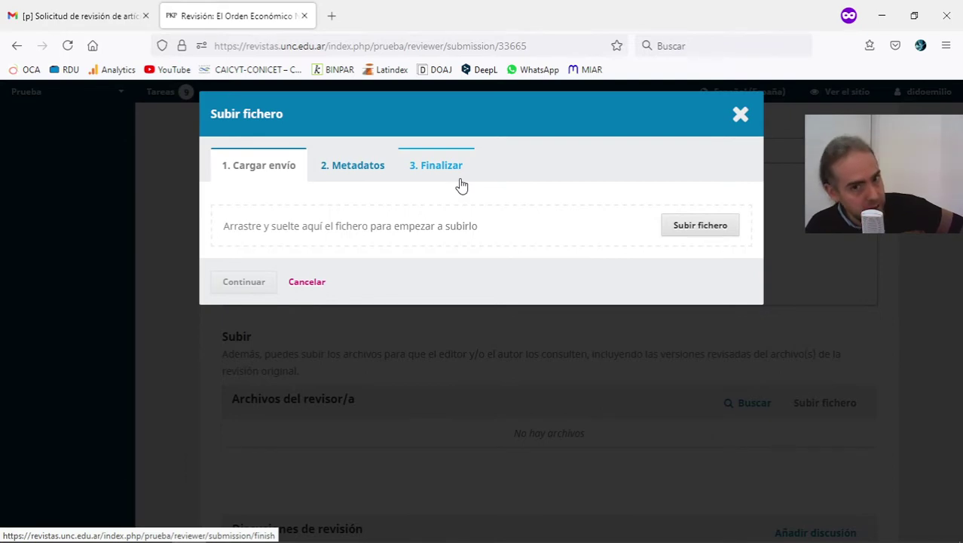
pyautogui.click(700, 225)
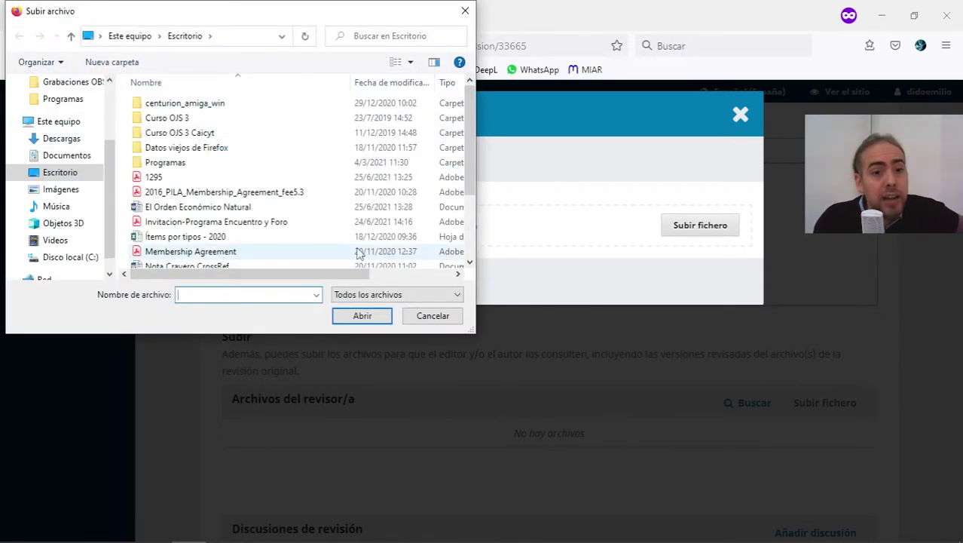
pyautogui.doubleClick(323, 208)
pyautogui.click(269, 281)
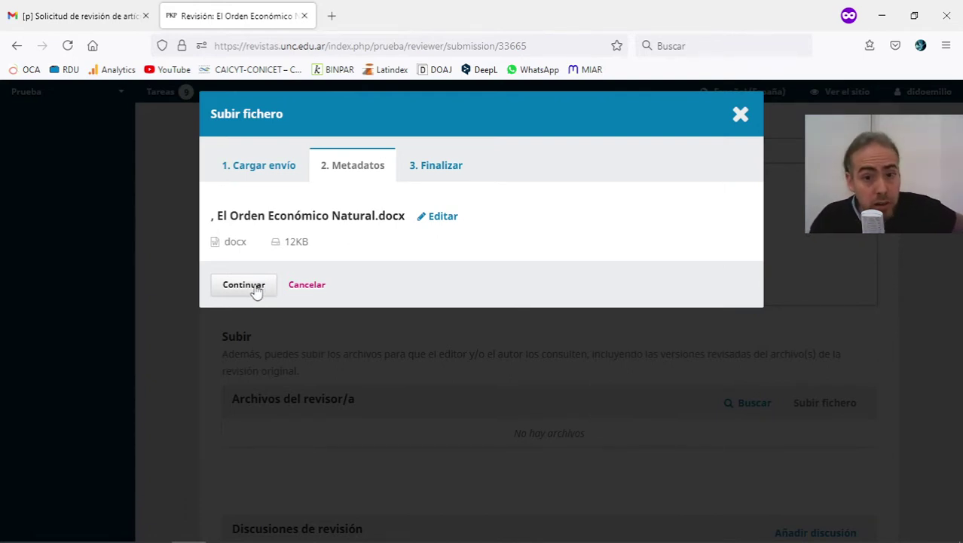
pyautogui.click(257, 291)
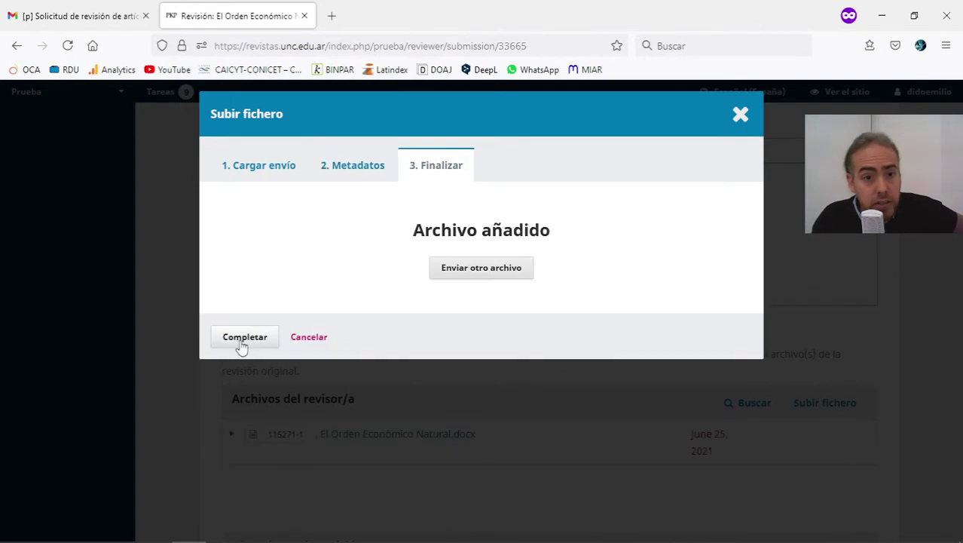
pyautogui.click(242, 337)
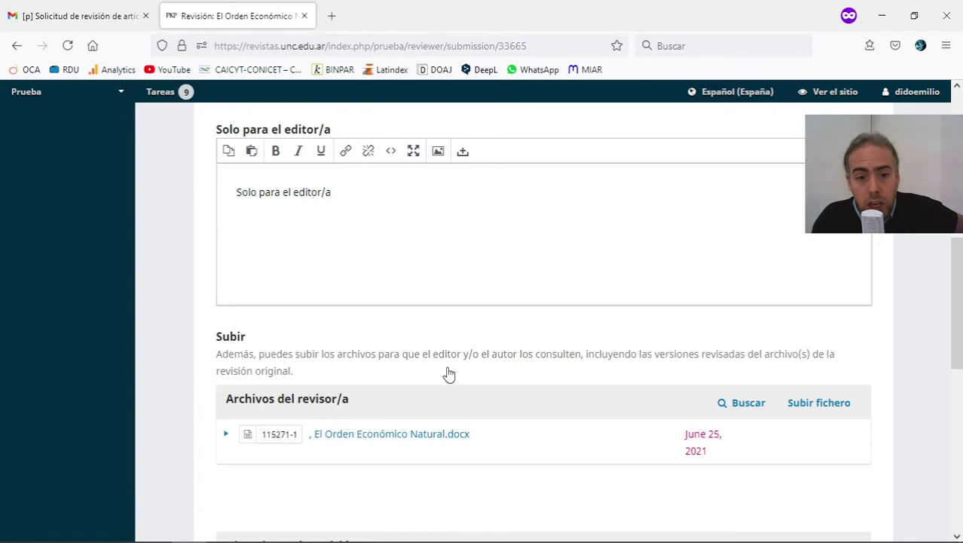
# Step: Check the original article file against the filled-in comments and uploaded reviewer file, and examine the review discussions section
pyautogui.scroll(6, 488, 375)
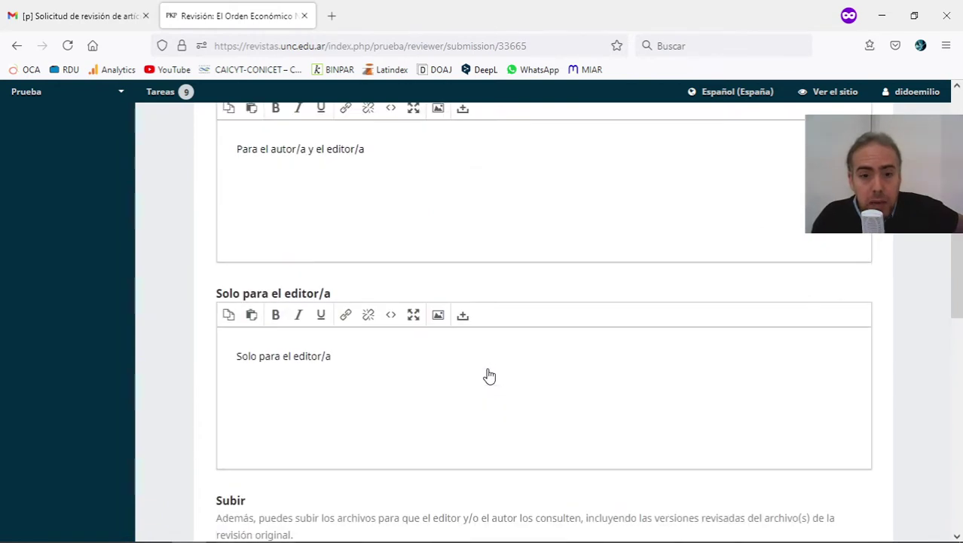
pyautogui.moveTo(556, 256); pyautogui.dragTo(300, 259)
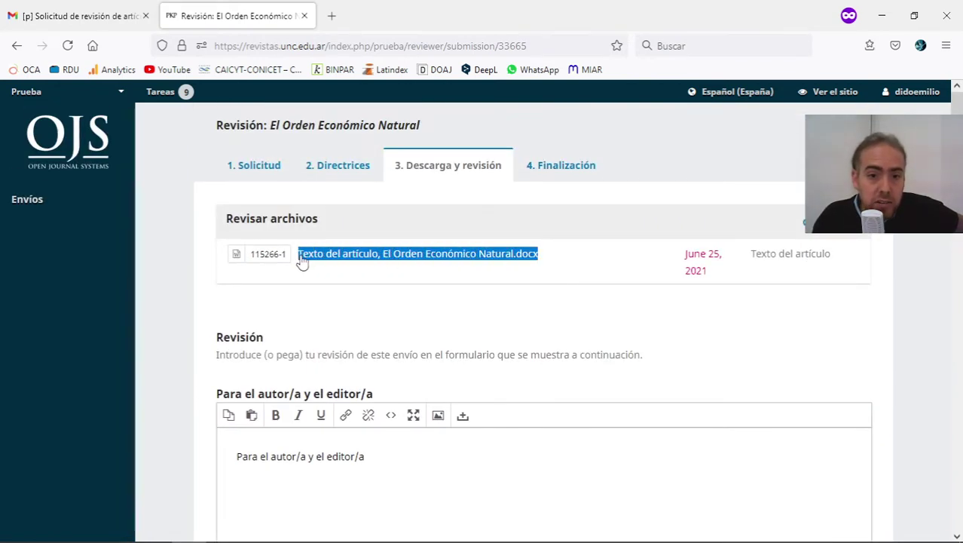
pyautogui.click(402, 305)
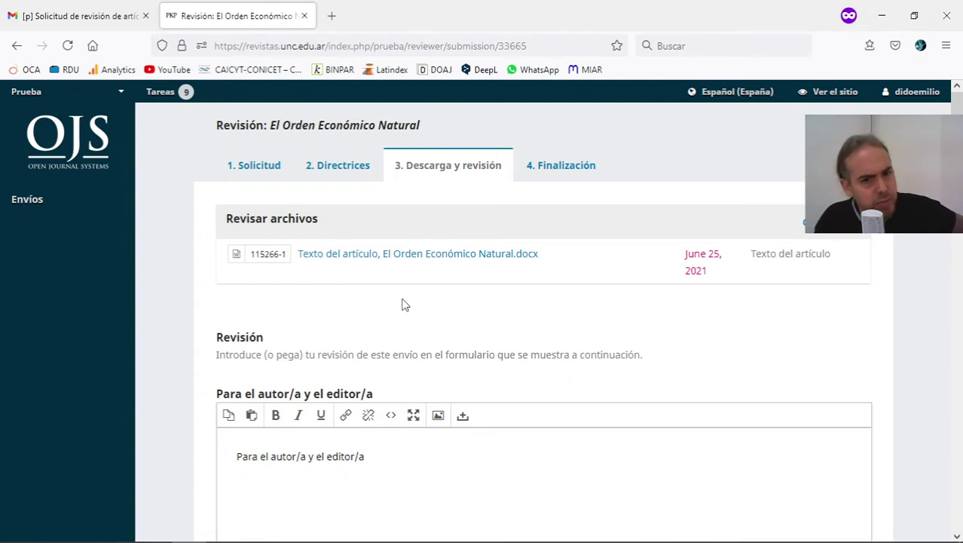
pyautogui.moveTo(959, 219); pyautogui.dragTo(961, 293)
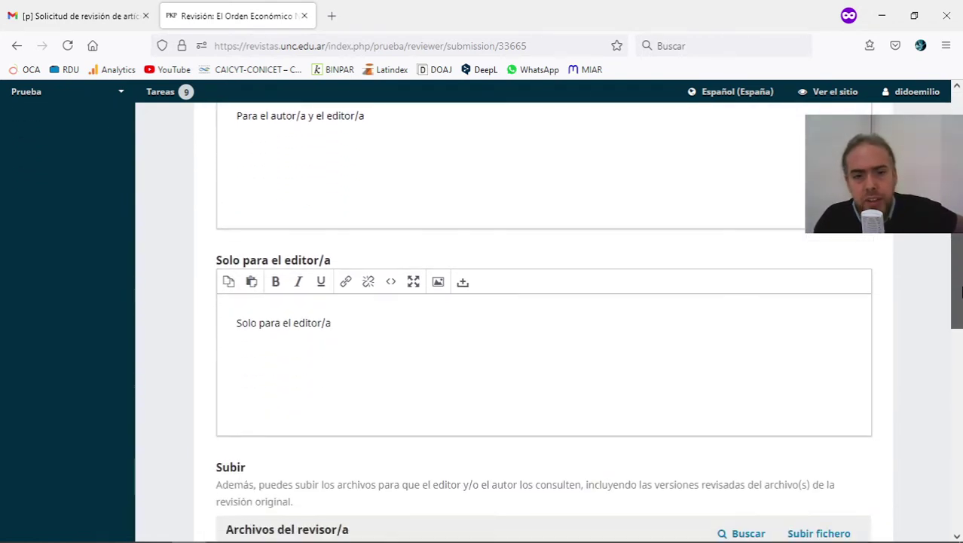
pyautogui.scroll(-4, 580, 432)
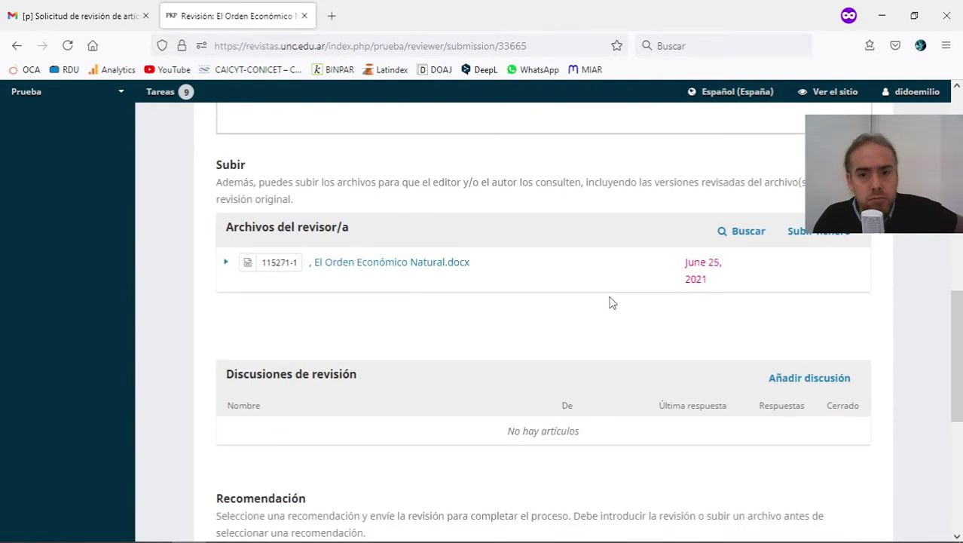
pyautogui.scroll(5, 681, 282)
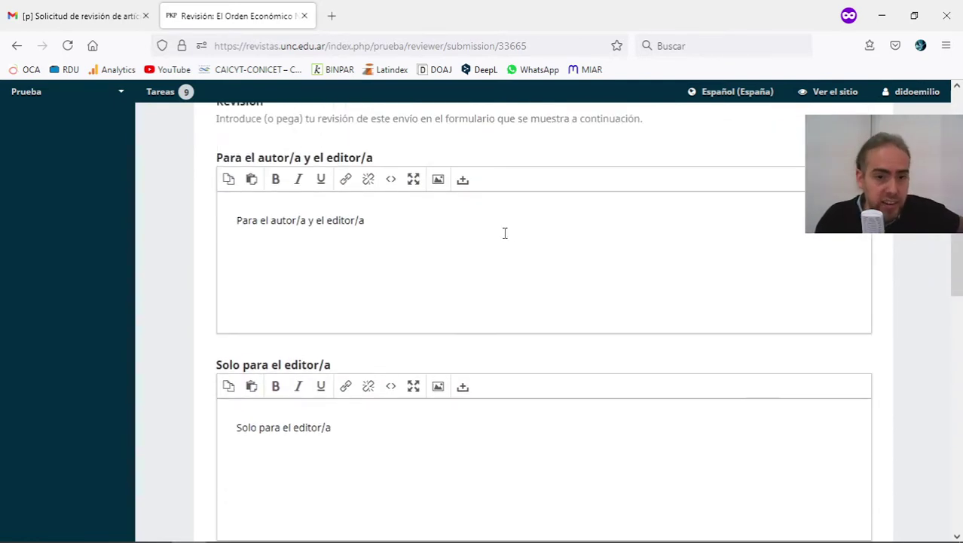
pyautogui.scroll(-6, 461, 370)
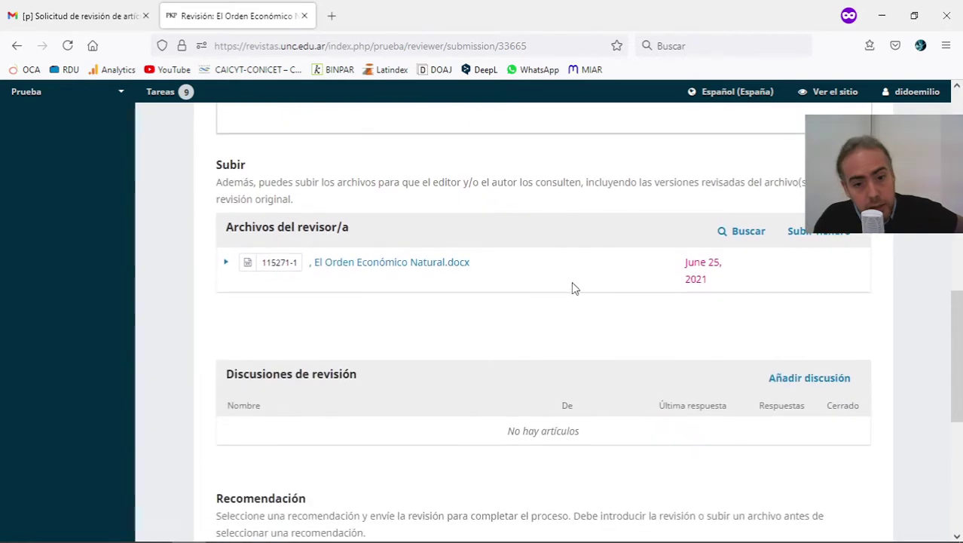
pyautogui.scroll(-2, 573, 288)
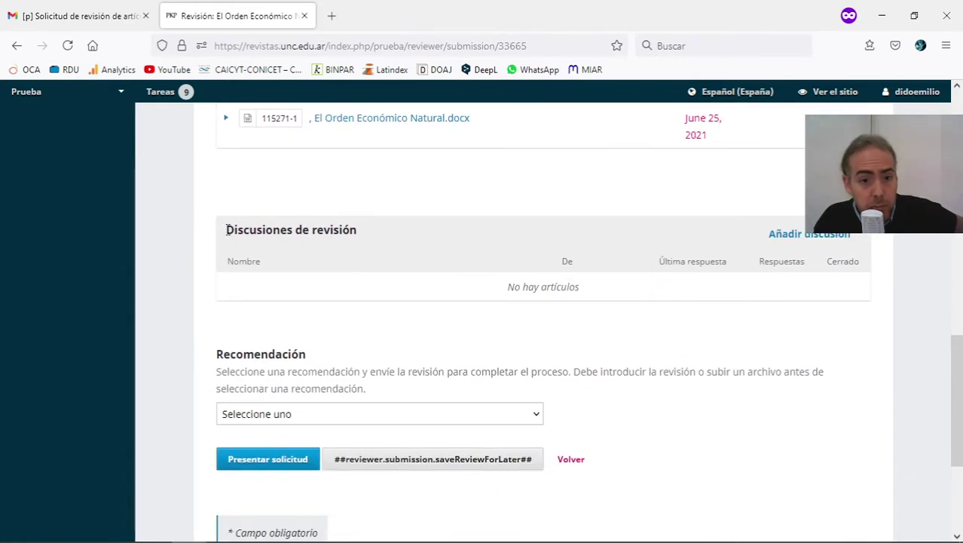
pyautogui.moveTo(228, 229); pyautogui.dragTo(363, 237)
pyautogui.click(368, 240)
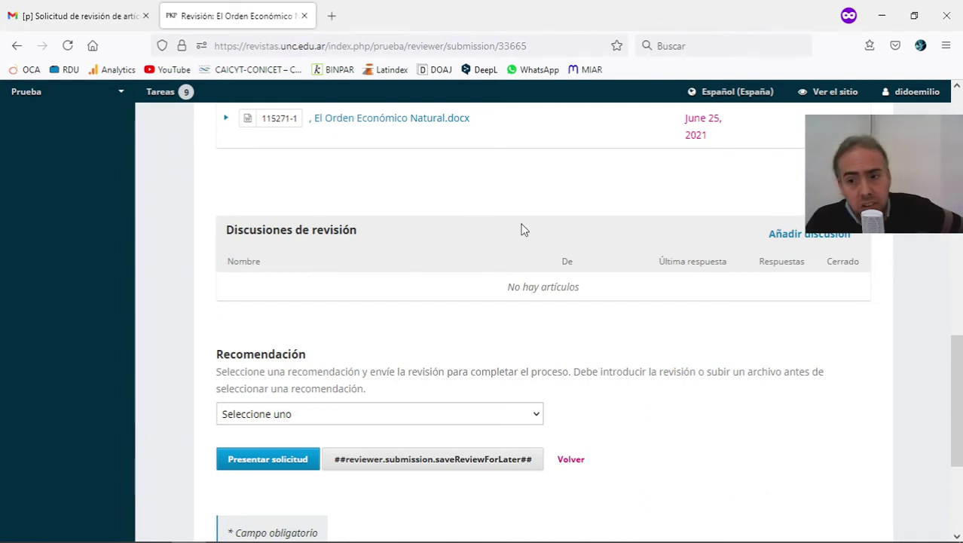
# Step: Start a review discussion that includes the journal editor, examine its subject, message and attachment fields, and cancel it
pyautogui.click(820, 240)
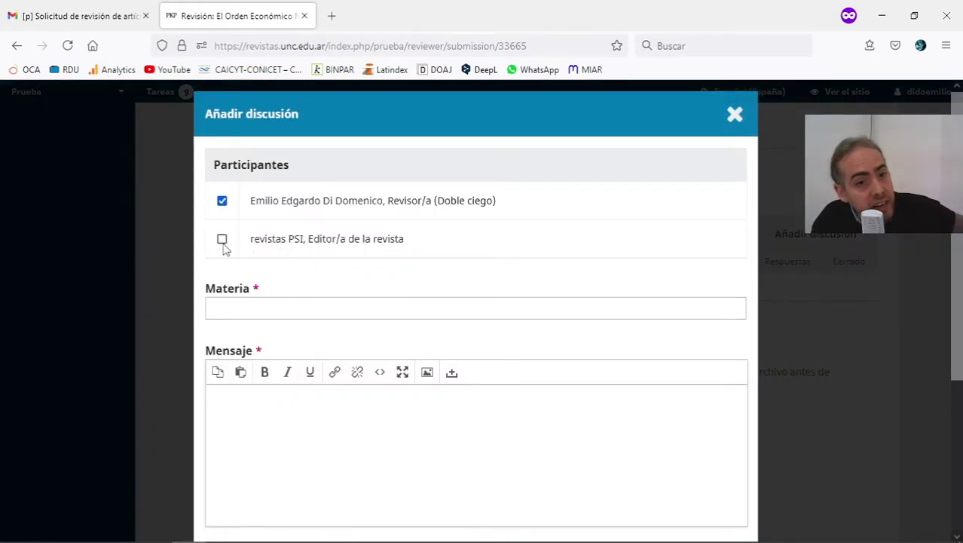
pyautogui.click(223, 247)
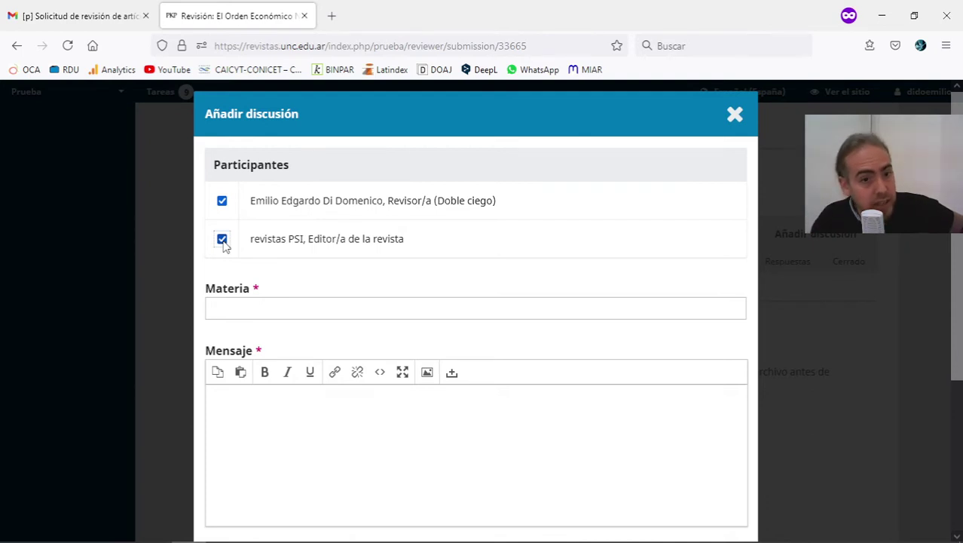
pyautogui.scroll(-2, 300, 351)
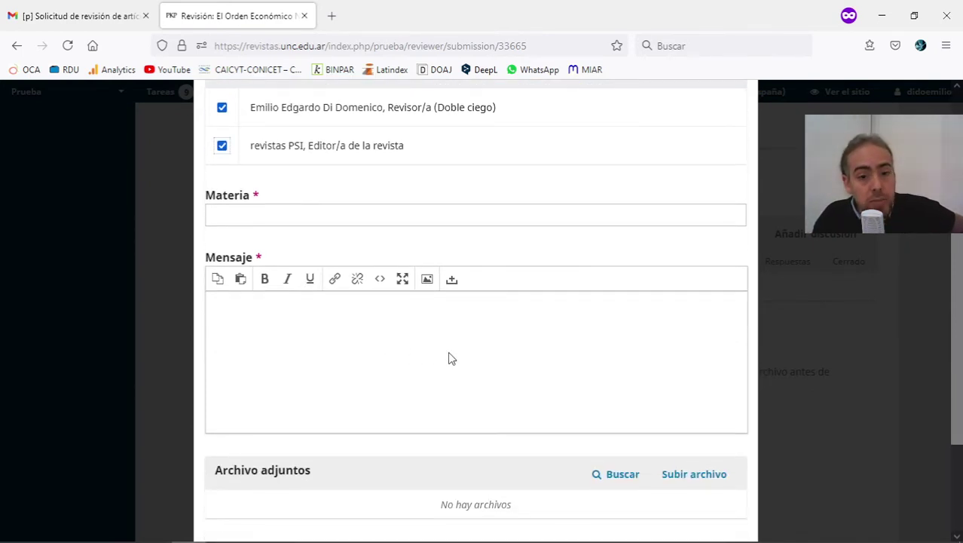
pyautogui.scroll(-2, 452, 357)
pyautogui.scroll(-1, 629, 424)
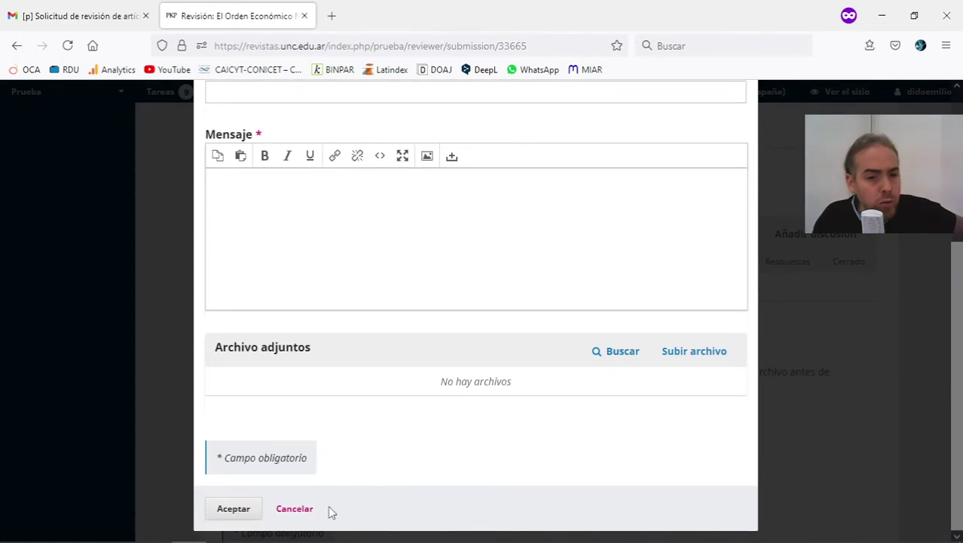
pyautogui.click(300, 509)
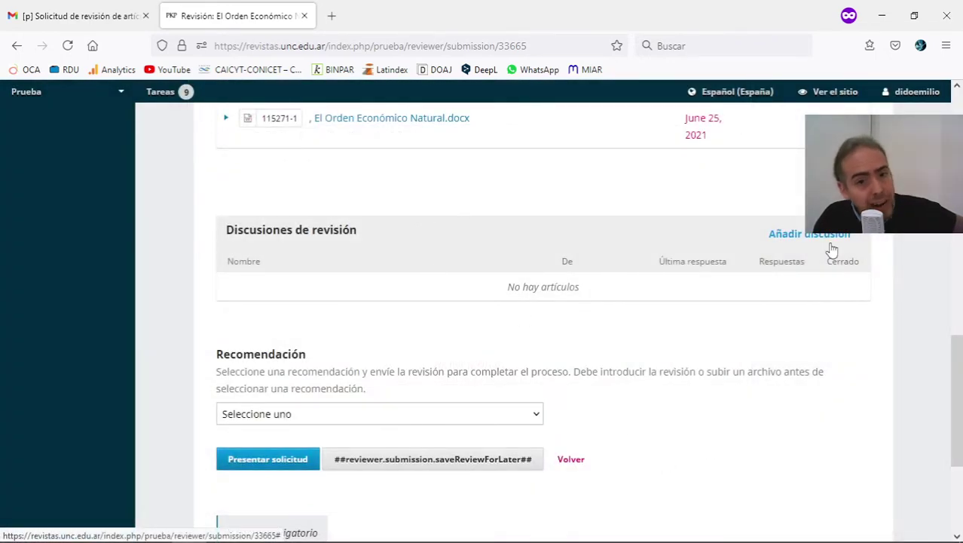
# Step: Check the reviewer files section and examine the recommendation options available for the article
pyautogui.scroll(3, 677, 240)
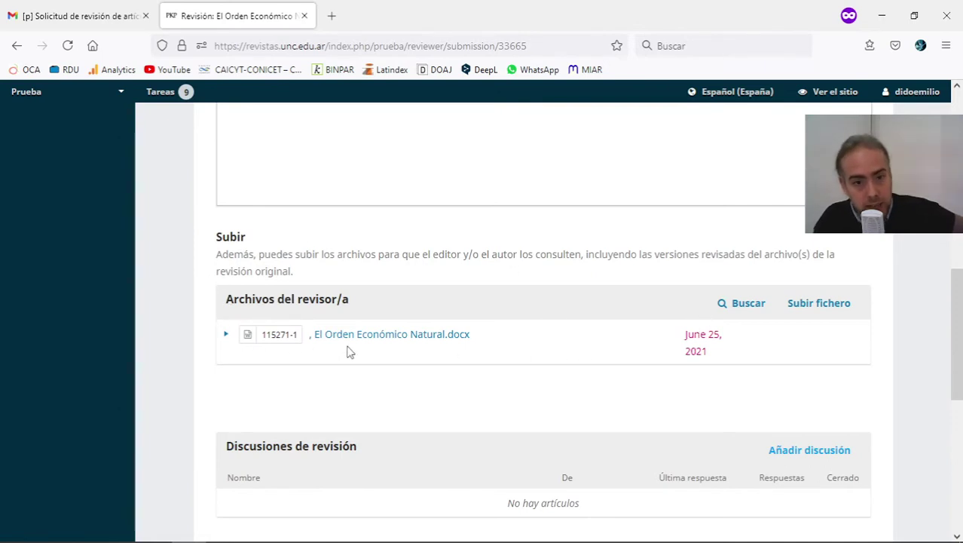
pyautogui.scroll(2, 612, 269)
pyautogui.scroll(-6, 611, 279)
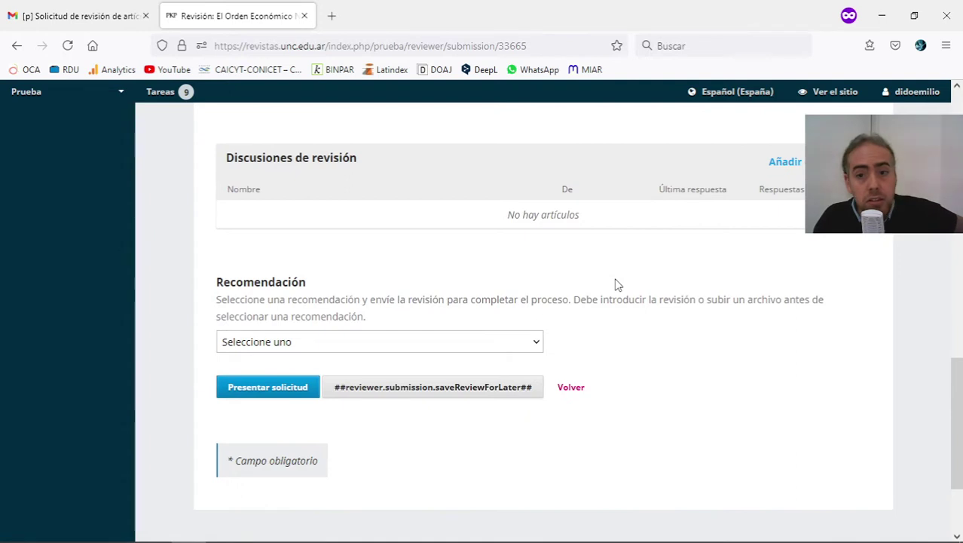
pyautogui.scroll(-1, 615, 283)
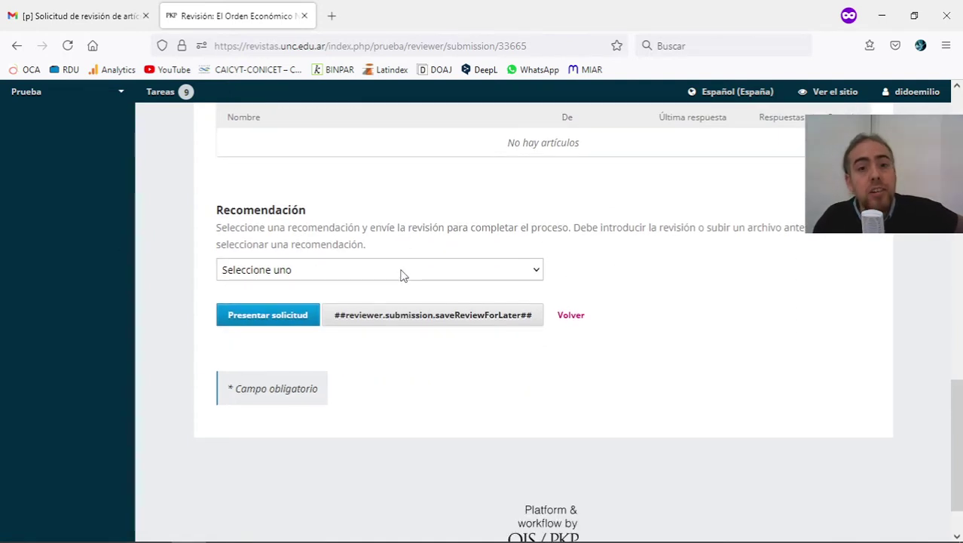
pyautogui.click(401, 272)
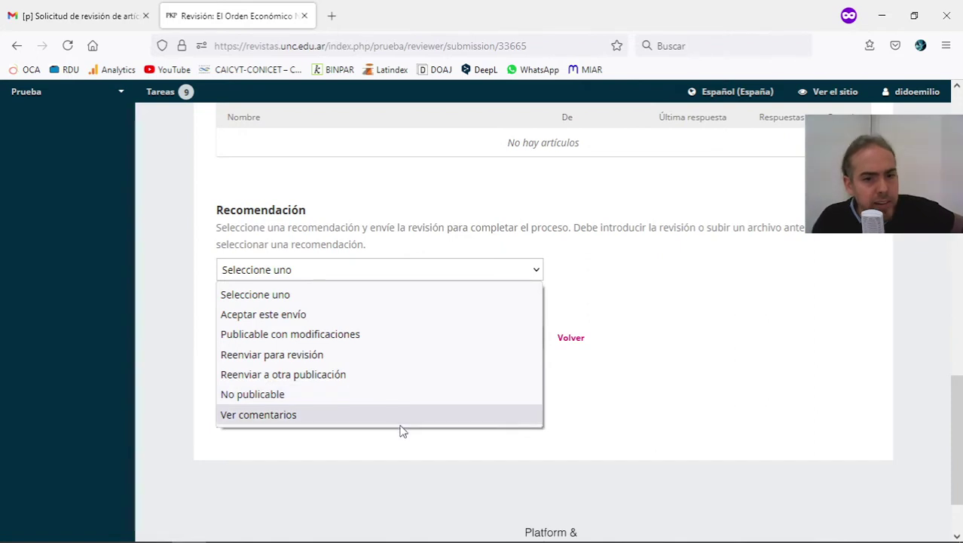
pyautogui.click(883, 369)
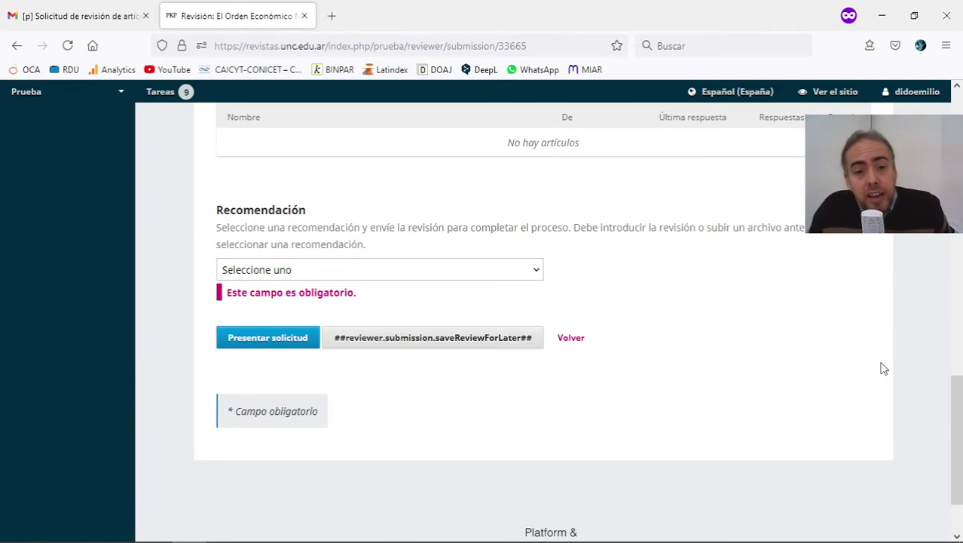
pyautogui.click(477, 274)
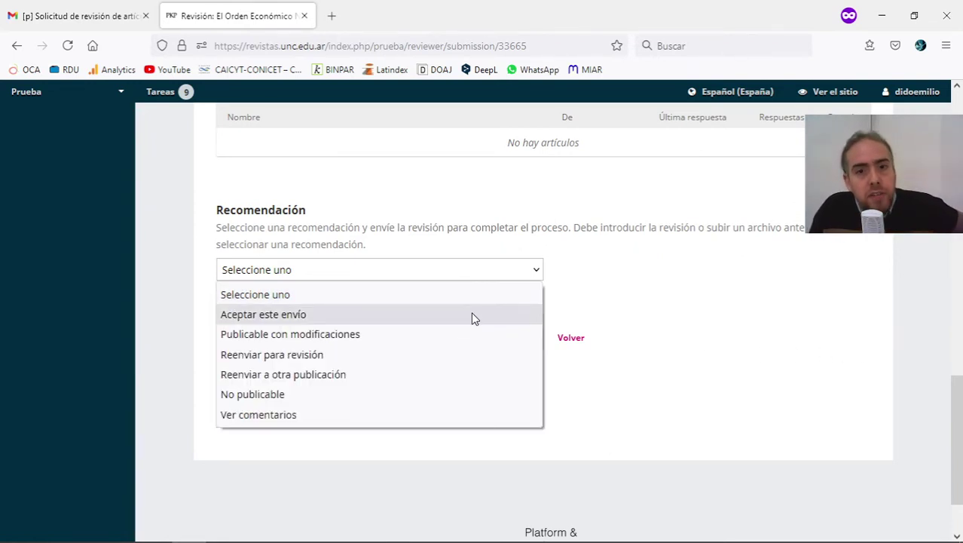
pyautogui.click(665, 299)
# Step: Compare the comments and uploaded reviewer file with the possible recommendations, without choosing one
pyautogui.scroll(3, 735, 309)
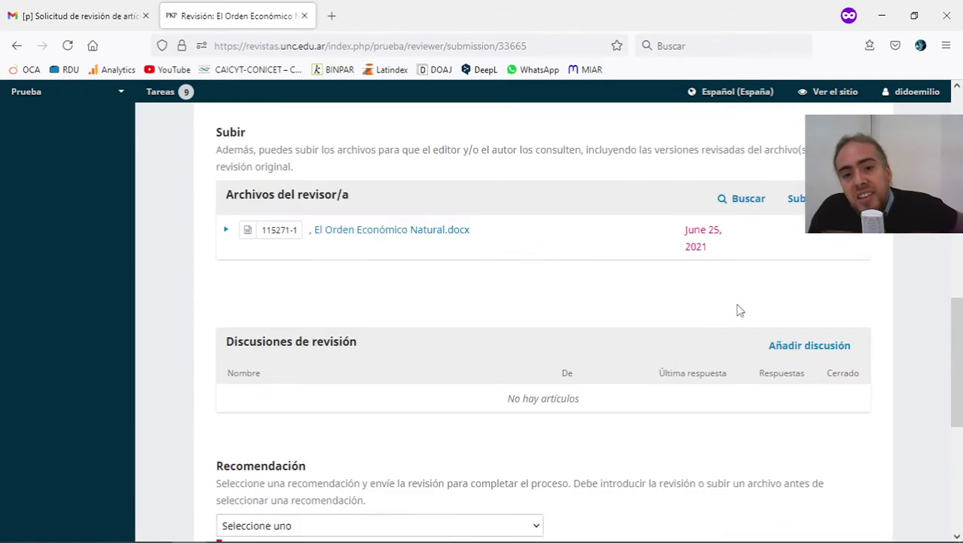
pyautogui.scroll(5, 739, 311)
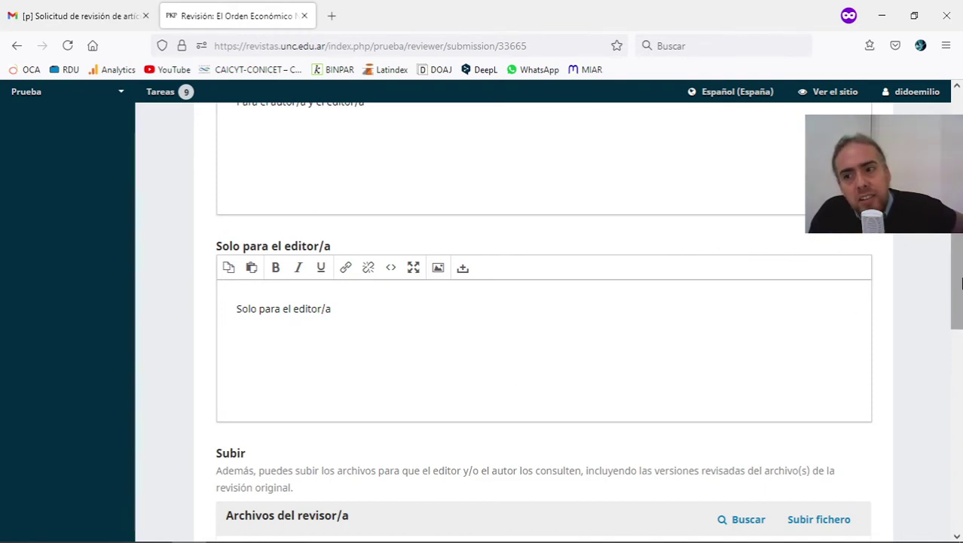
pyautogui.scroll(-10, 671, 352)
pyautogui.click(454, 220)
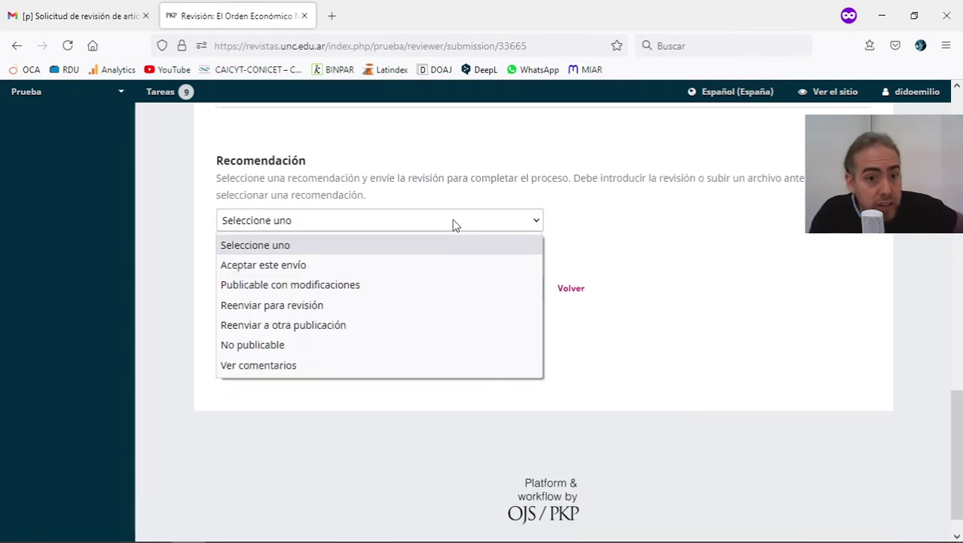
pyautogui.click(729, 226)
pyautogui.scroll(5, 706, 274)
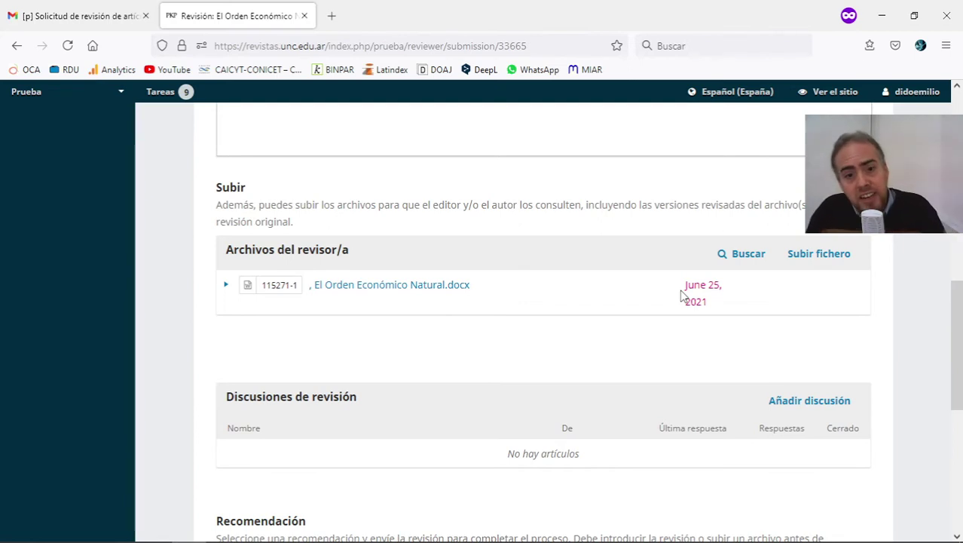
pyautogui.scroll(-5, 681, 295)
pyautogui.click(457, 298)
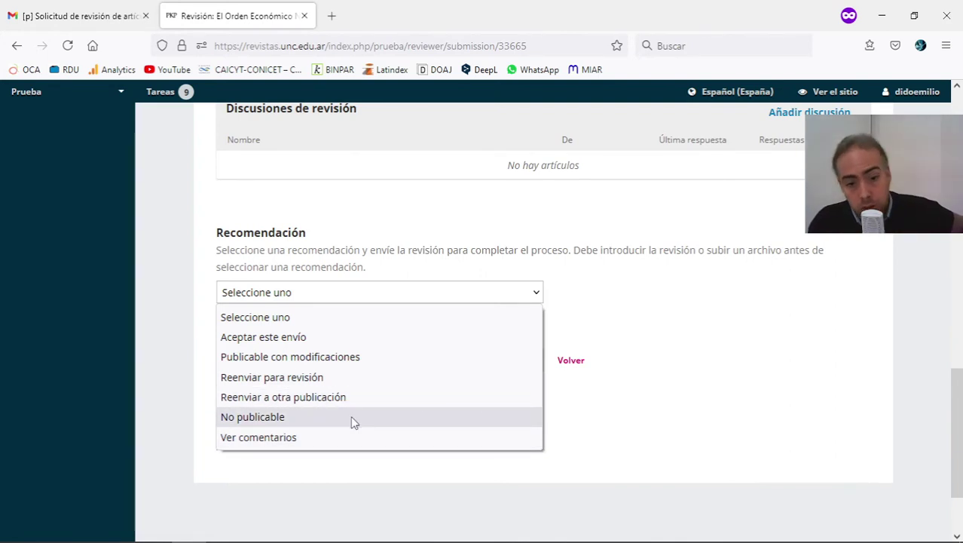
pyautogui.click(705, 360)
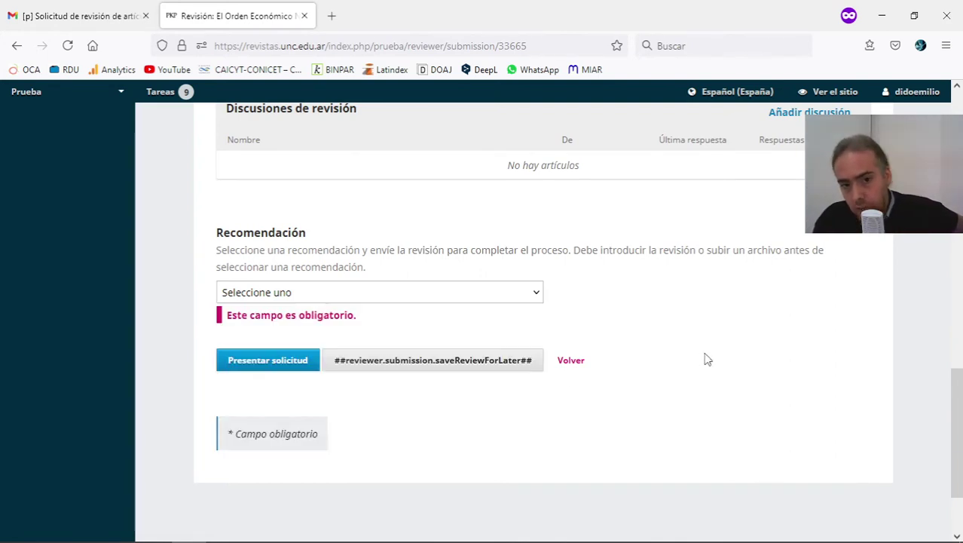
# Step: Set the review recommendation to "Publicable con modificaciones"
pyautogui.click(490, 294)
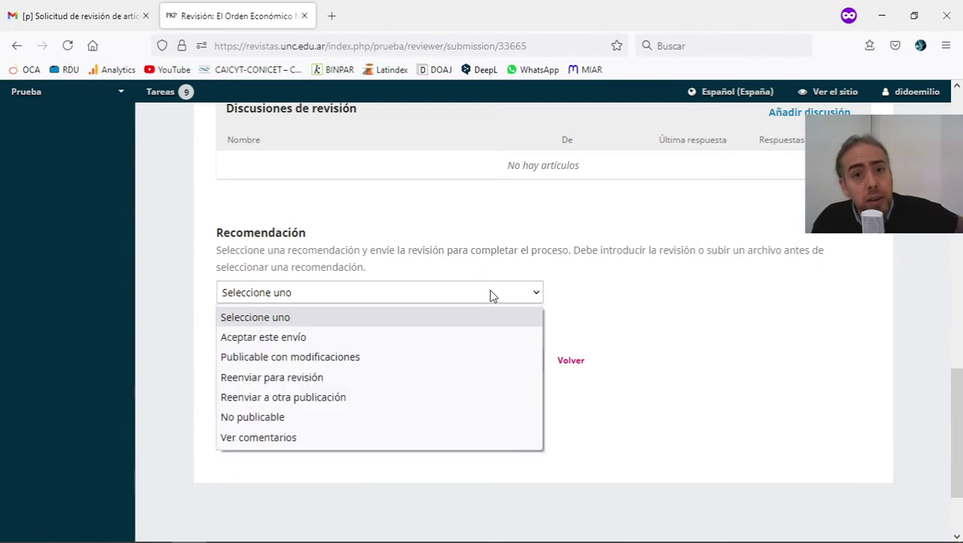
pyautogui.click(490, 355)
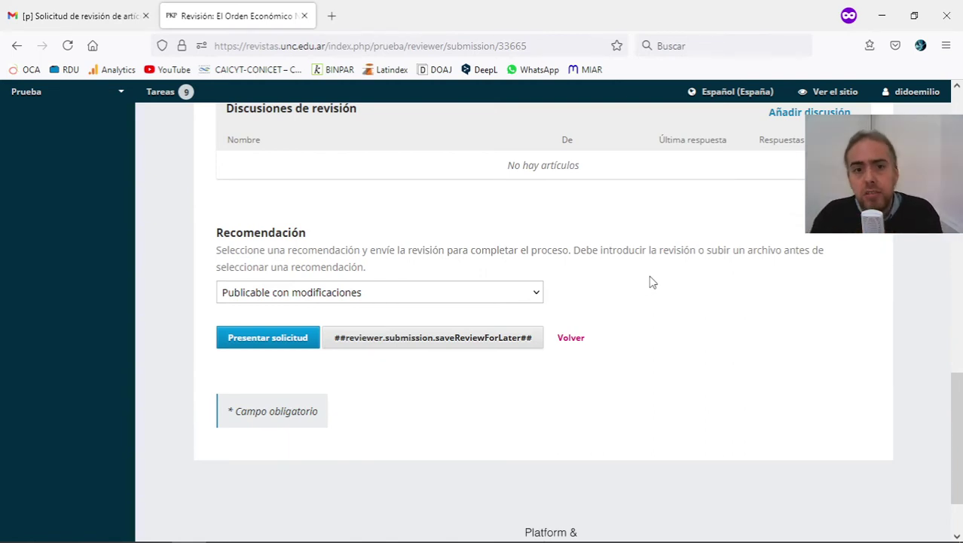
pyautogui.moveTo(613, 298); pyautogui.dragTo(703, 304)
pyautogui.click(226, 233)
pyautogui.click(703, 304)
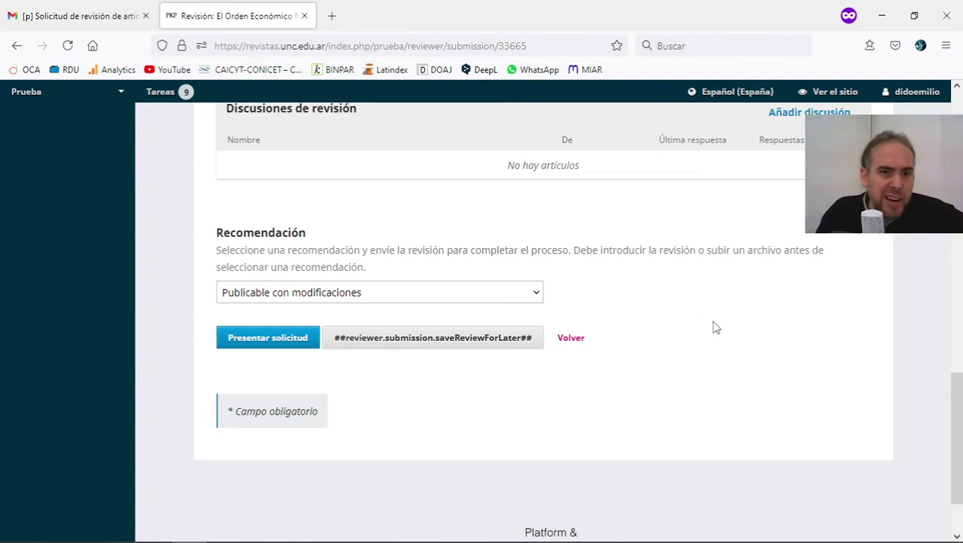
# Step: Recheck the comments and reviewer file, submit the review and confirm the submission
pyautogui.scroll(3, 714, 327)
pyautogui.scroll(1, 708, 390)
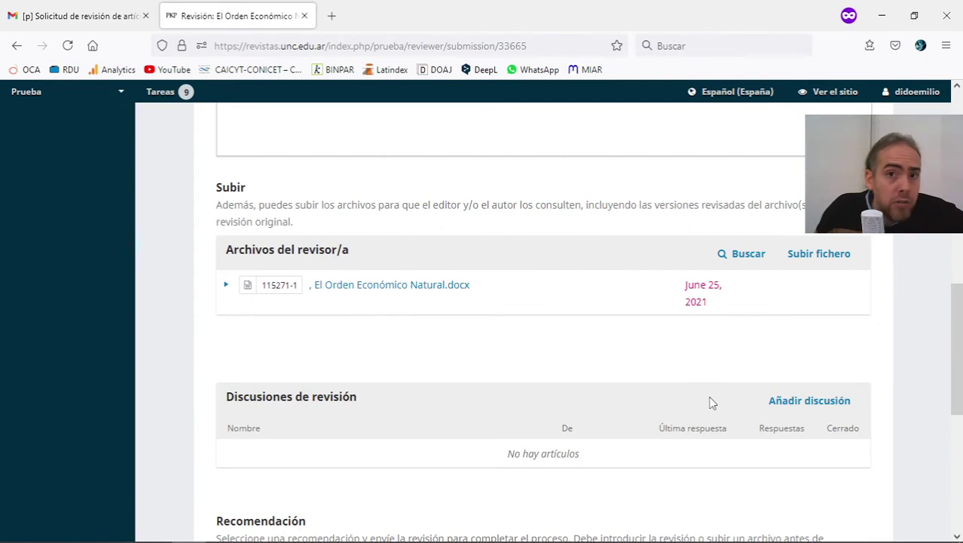
pyautogui.scroll(4, 713, 399)
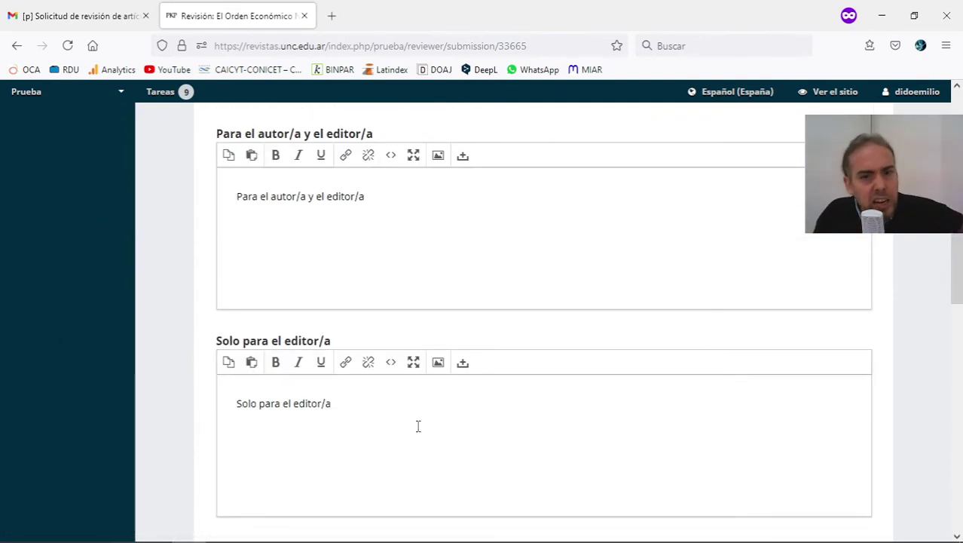
pyautogui.moveTo(959, 208); pyautogui.dragTo(925, 442)
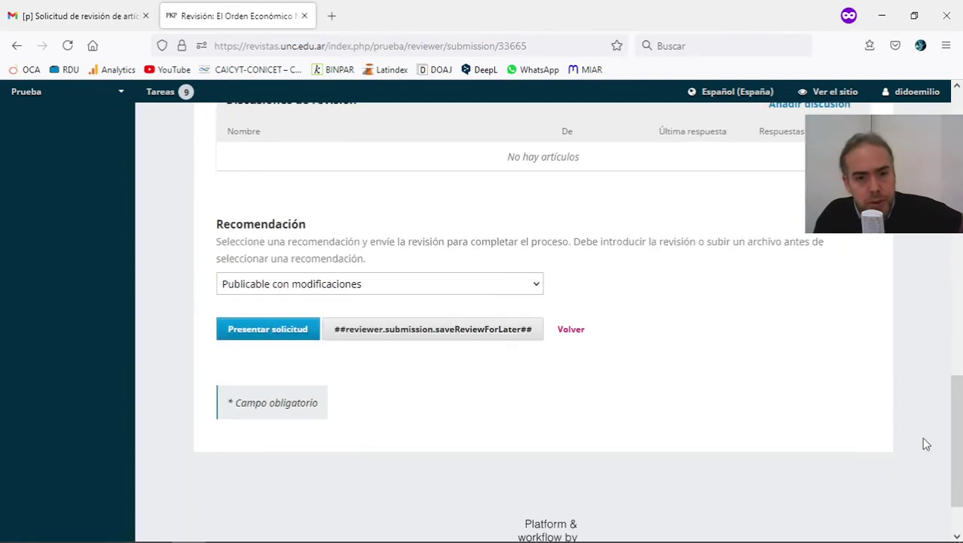
pyautogui.click(294, 342)
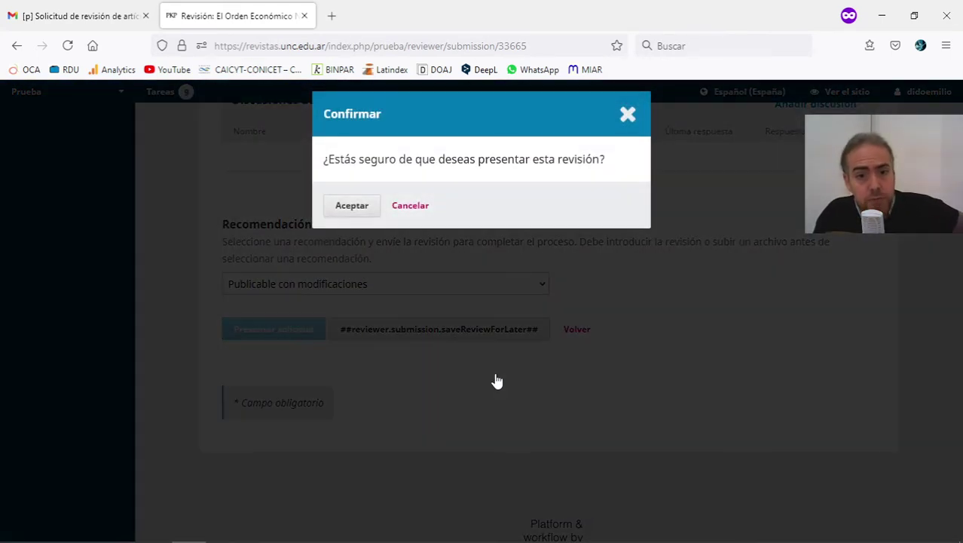
pyautogui.click(414, 207)
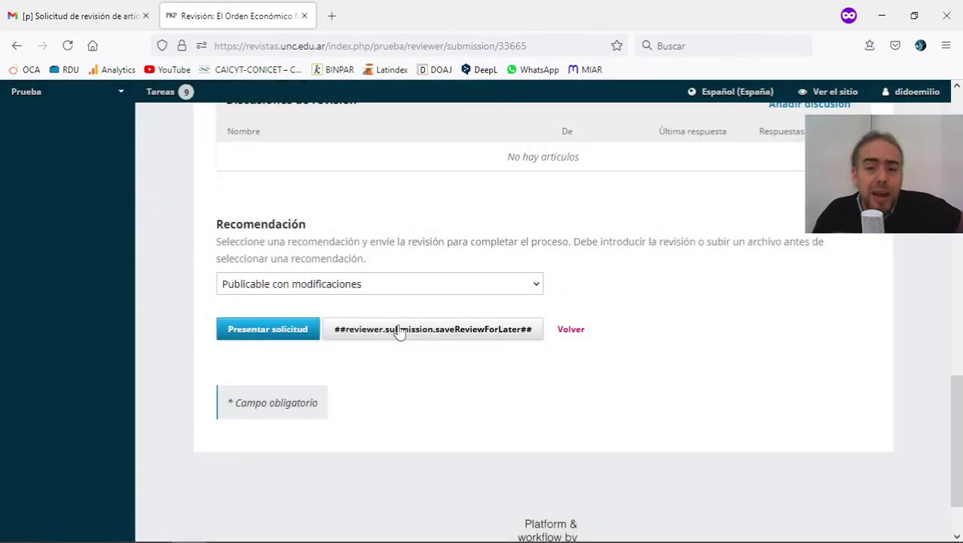
pyautogui.click(270, 329)
pyautogui.click(361, 212)
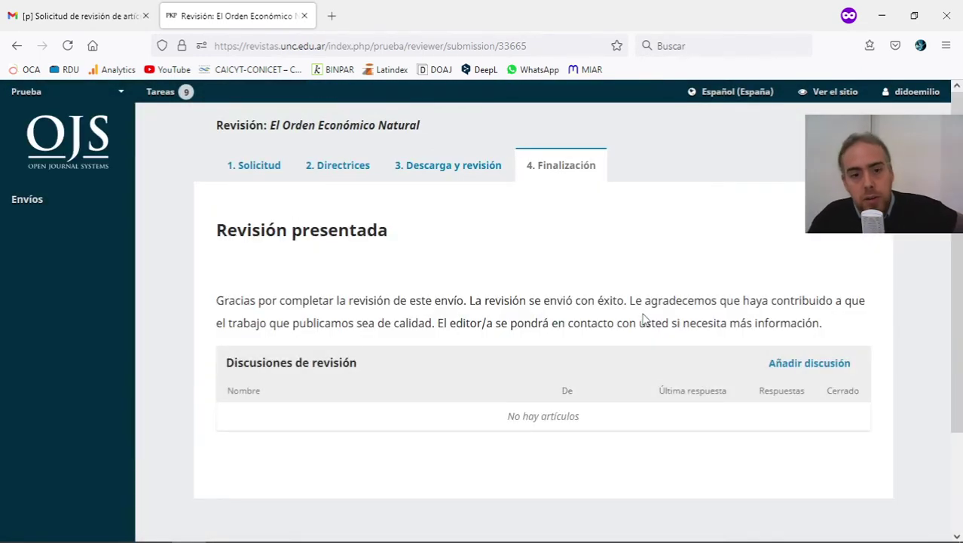
# Step: Start a discussion with the journal editor from the completion stage, check its subject and message fields, and close it unsaved
pyautogui.click(815, 371)
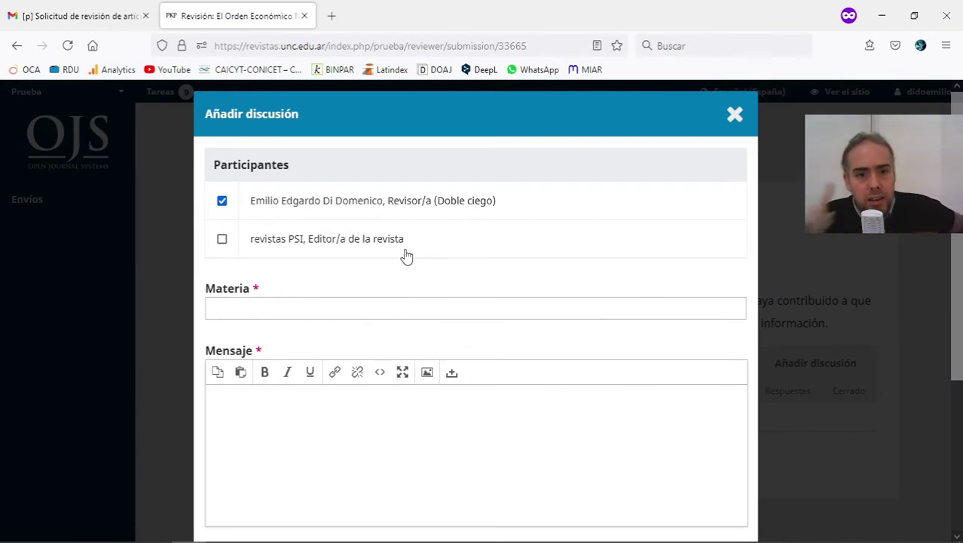
pyautogui.click(335, 246)
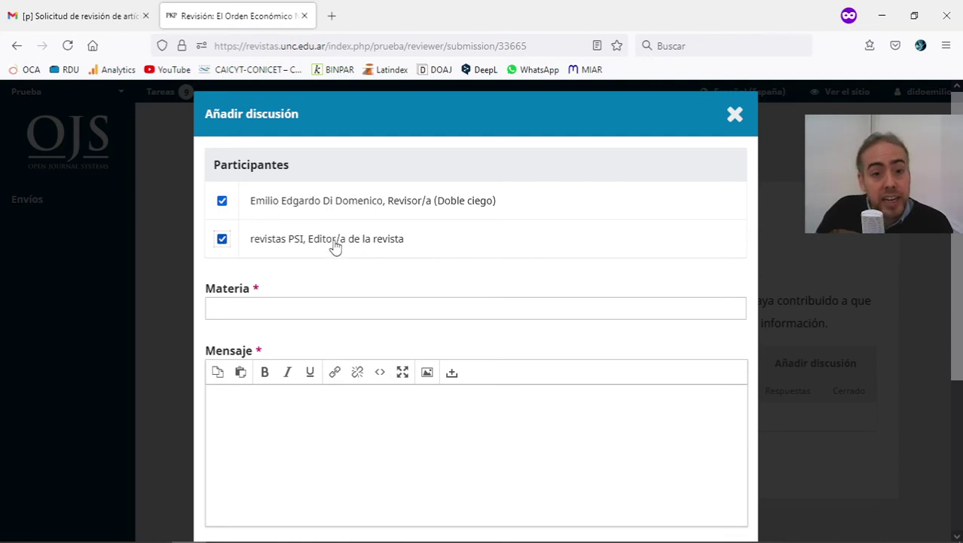
pyautogui.click(329, 299)
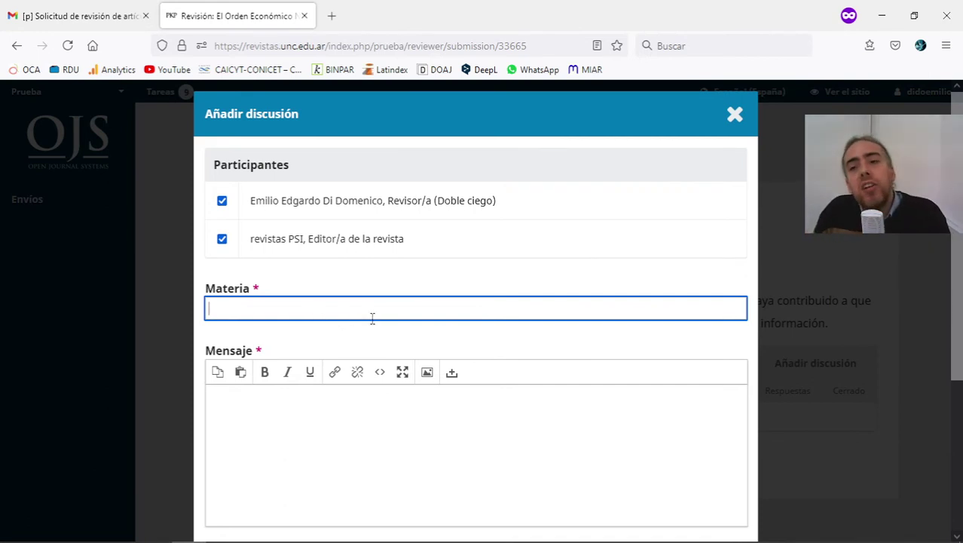
pyautogui.click(378, 414)
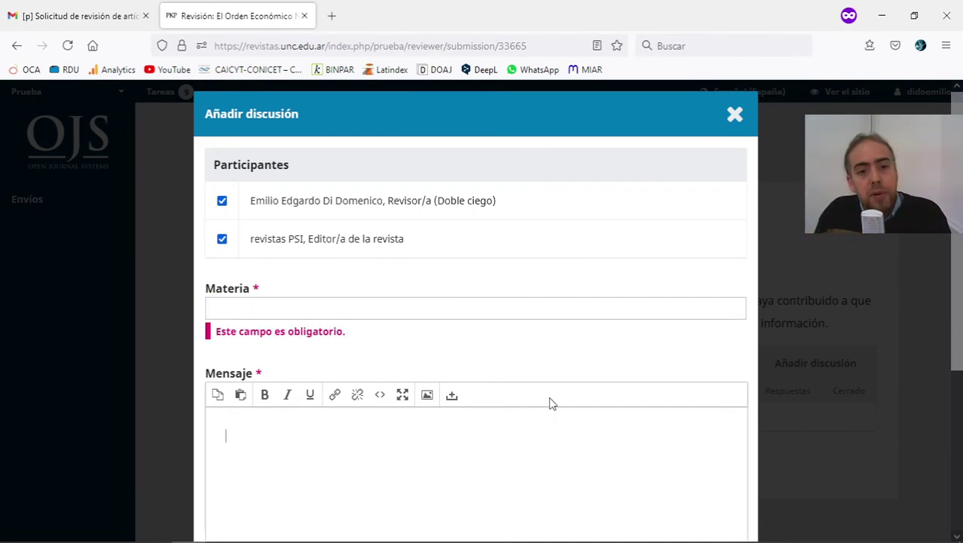
pyautogui.click(750, 122)
pyautogui.click(531, 337)
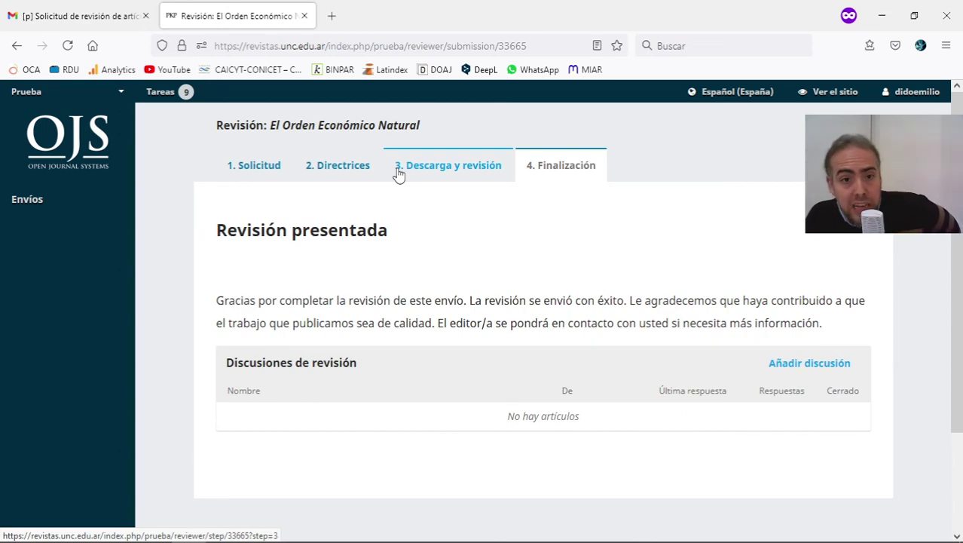
# Step: Revisit the request stage of the submitted review and examine the article summary, review file and review schedule
pyautogui.click(256, 172)
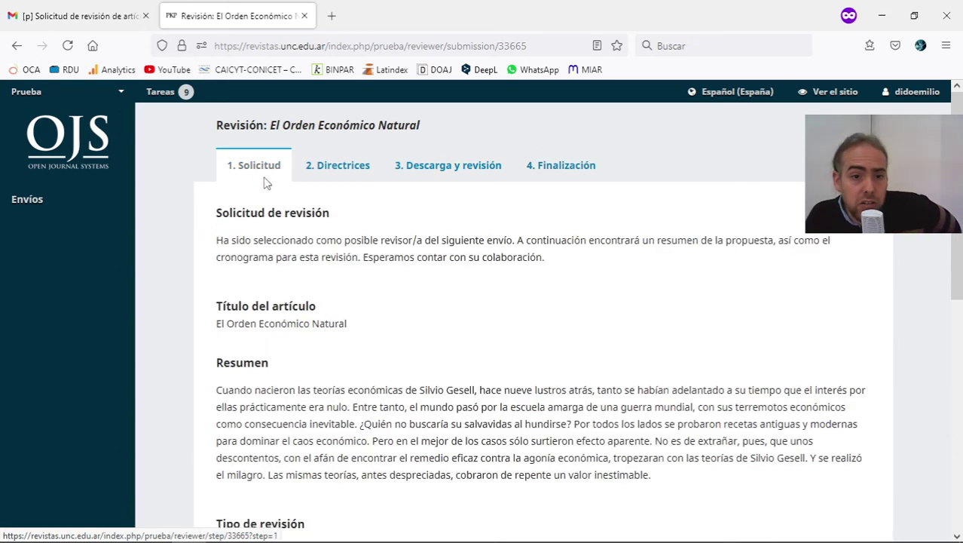
pyautogui.moveTo(958, 189); pyautogui.dragTo(960, 336)
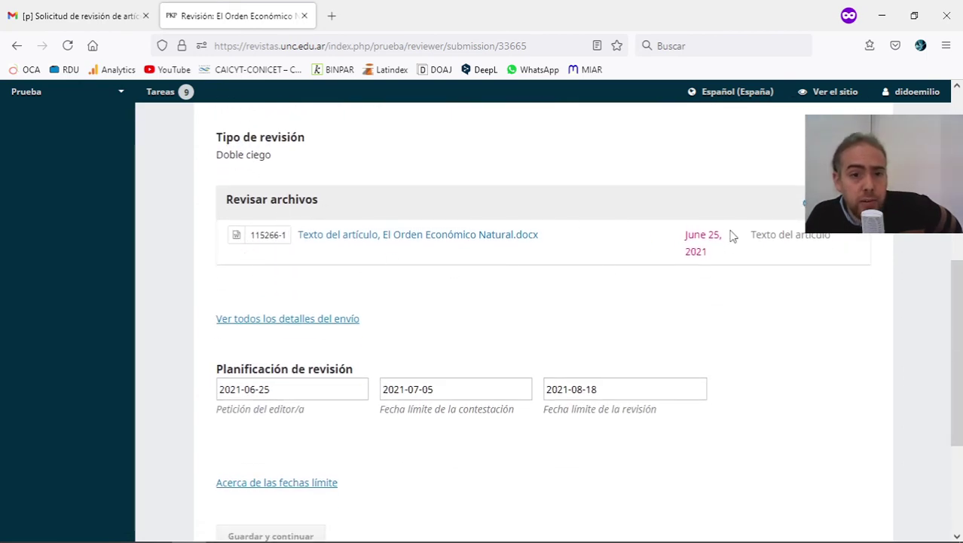
pyautogui.scroll(3, 716, 322)
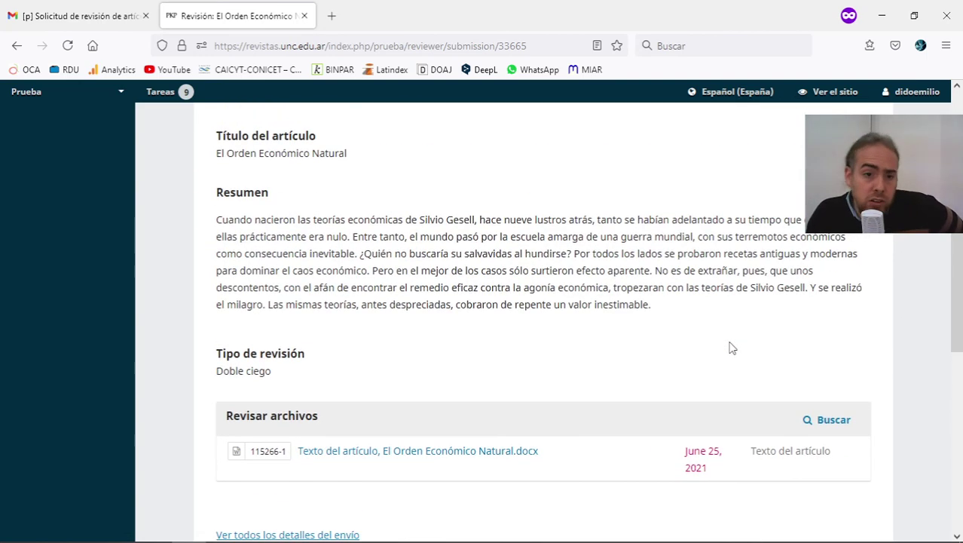
pyautogui.scroll(-4, 563, 286)
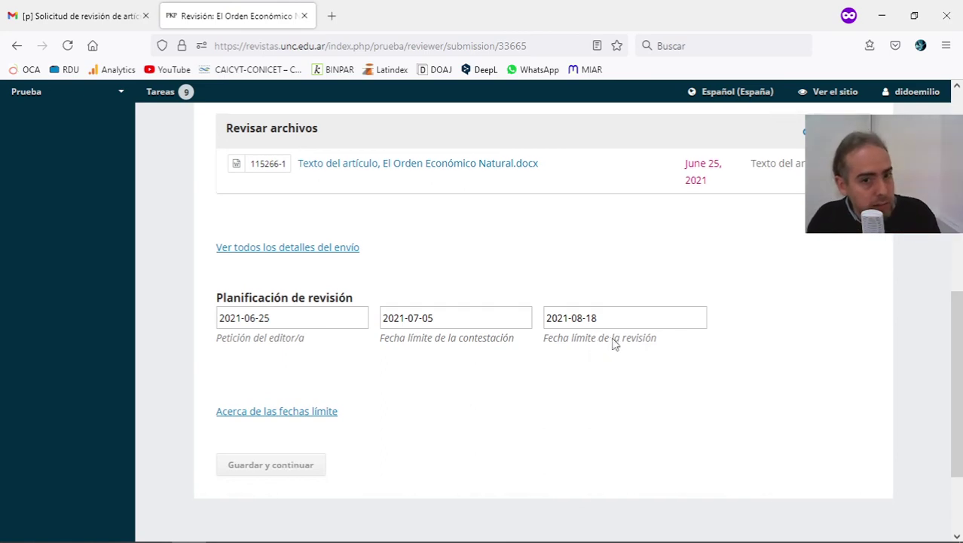
# Step: Reopen the download and review stage of the submitted review and examine the comments, reviewer file and review discussions
pyautogui.scroll(15, 615, 343)
pyautogui.click(385, 185)
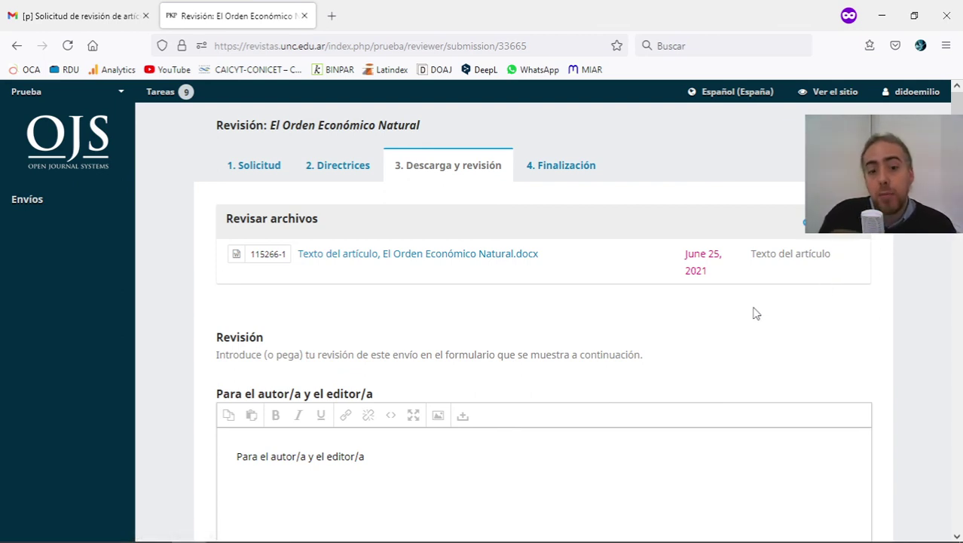
pyautogui.scroll(-3, 792, 355)
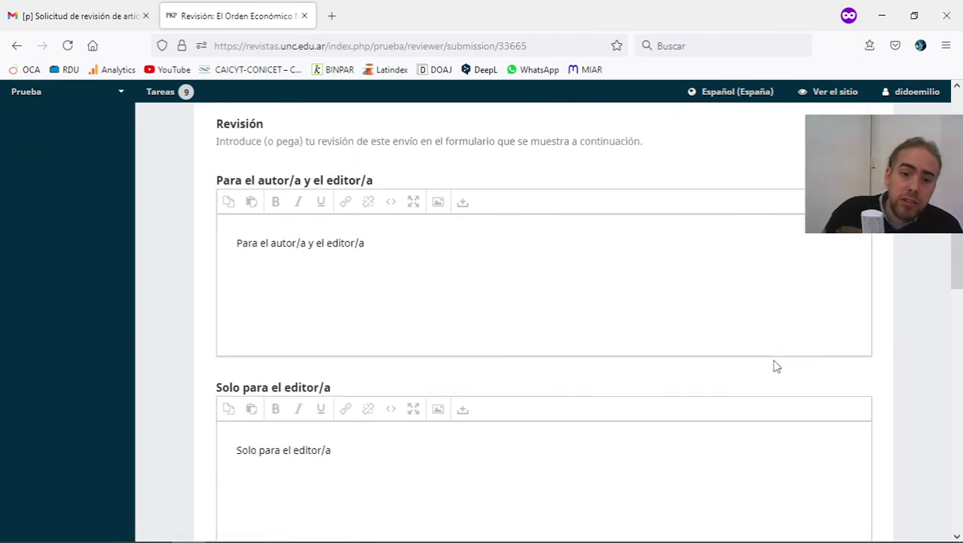
pyautogui.scroll(-1, 662, 320)
pyautogui.scroll(-2, 611, 339)
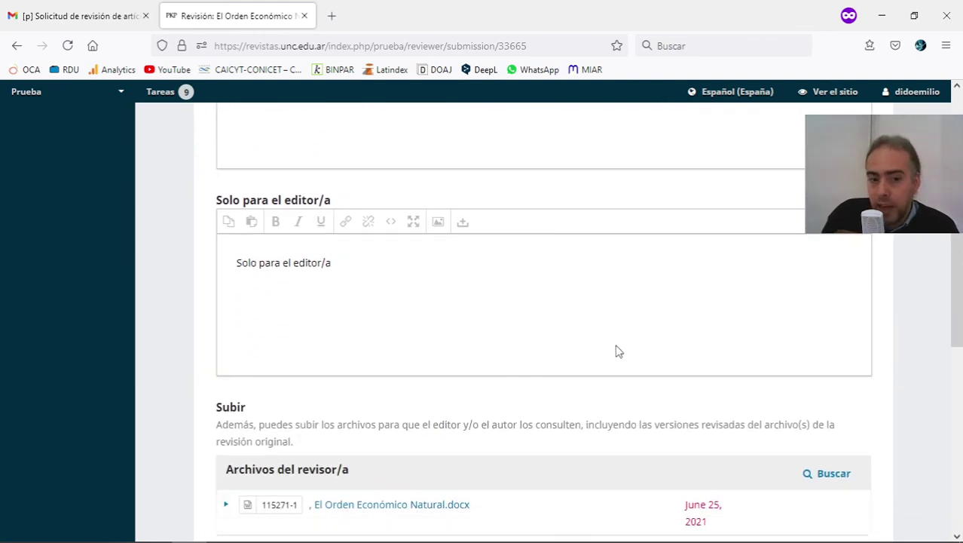
pyautogui.scroll(-1, 618, 352)
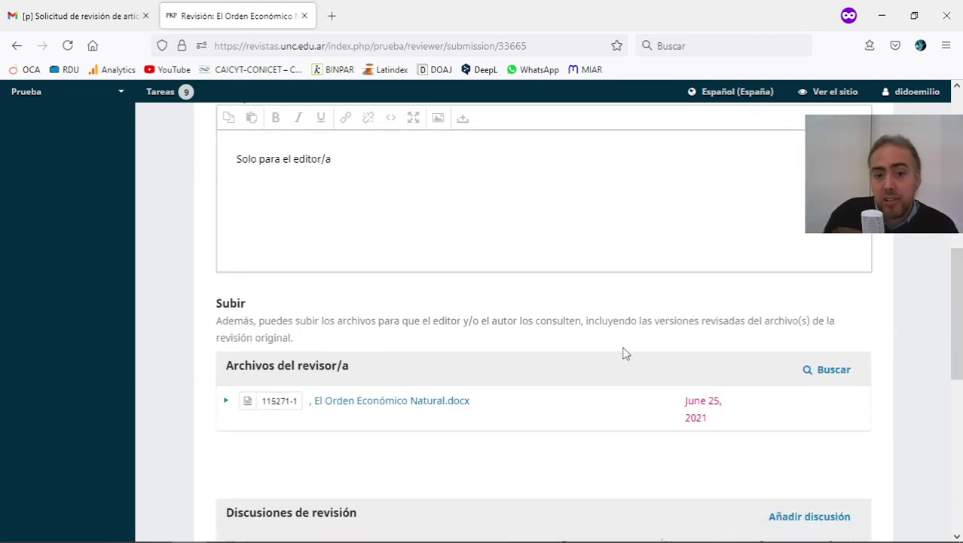
pyautogui.scroll(-1, 624, 354)
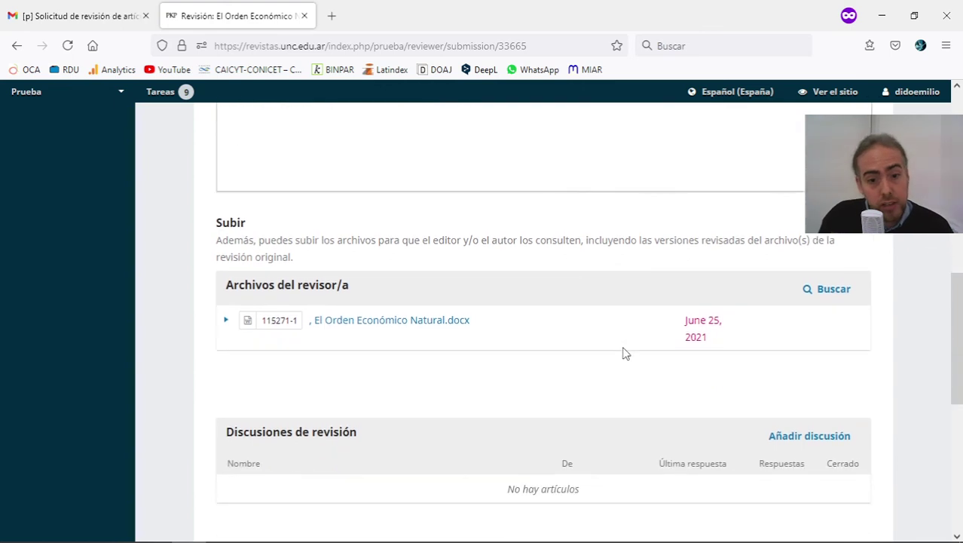
pyautogui.scroll(-2, 623, 353)
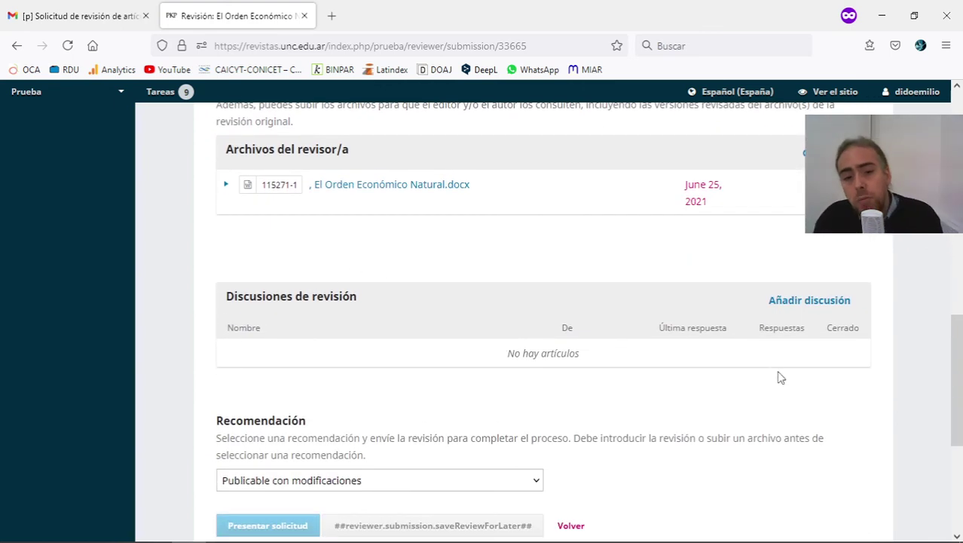
# Step: View the available recommendation options without choosing another, and recheck the editor-only comment, reviewer file and submission controls
pyautogui.click(502, 481)
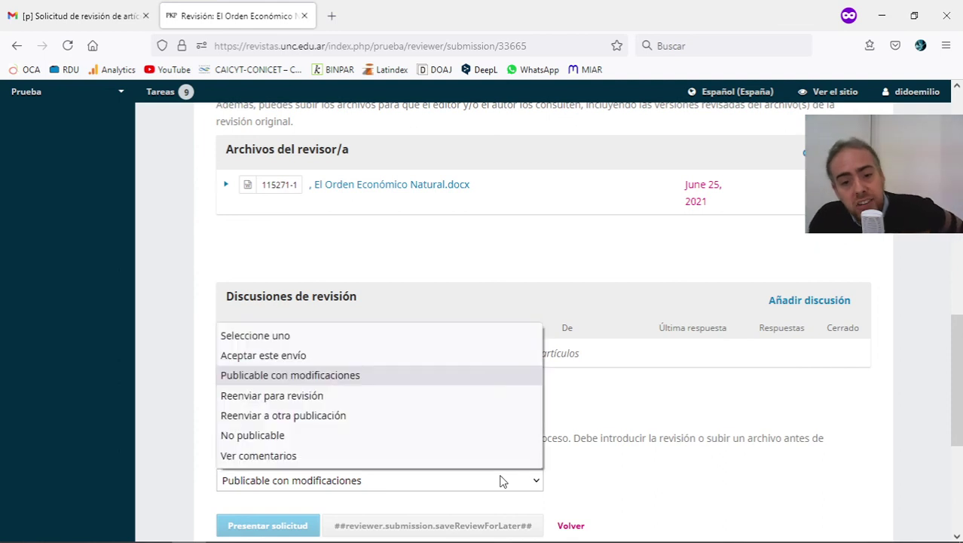
pyautogui.click(660, 483)
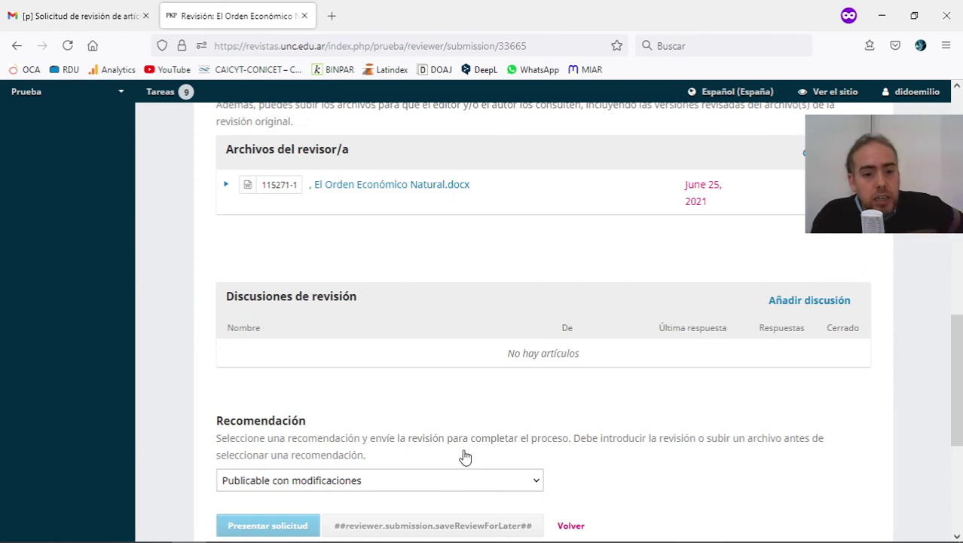
pyautogui.scroll(4, 493, 484)
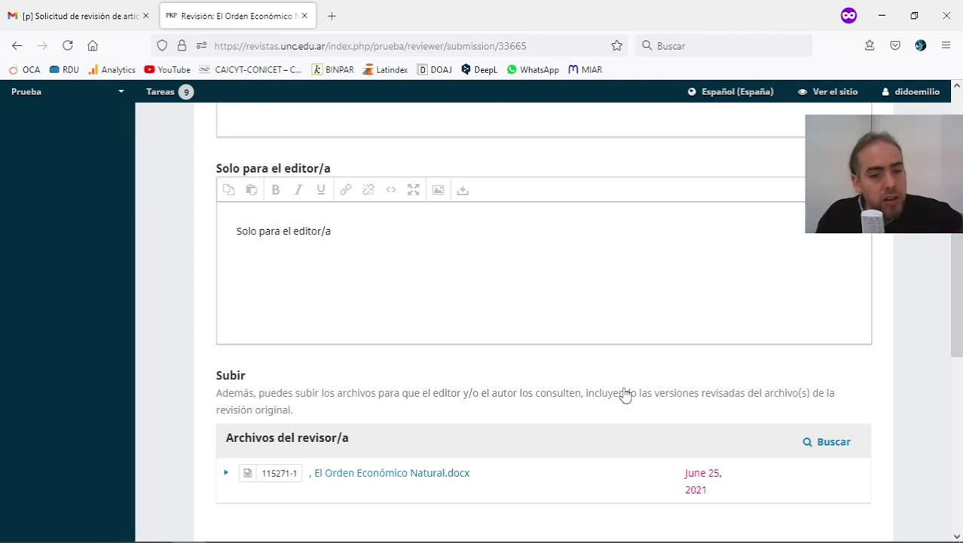
pyautogui.scroll(-3, 625, 394)
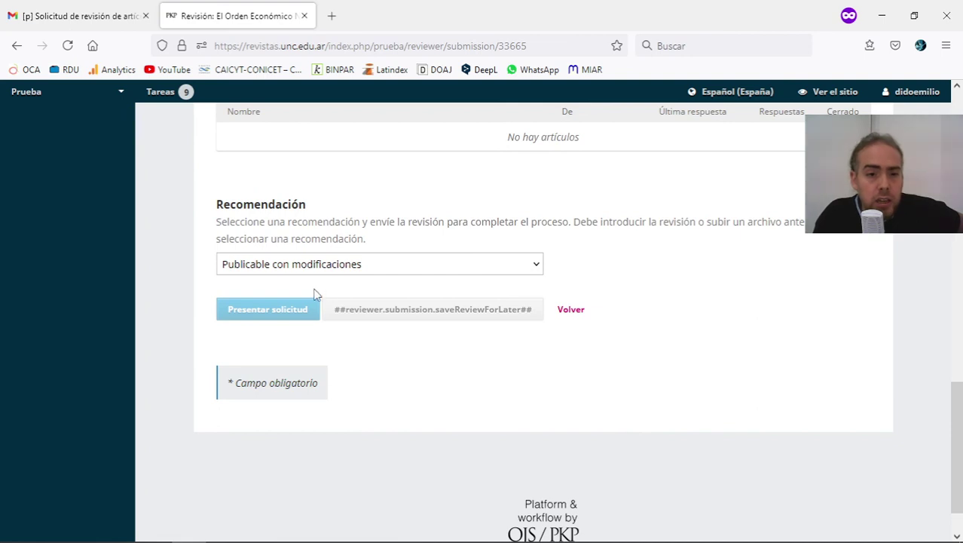